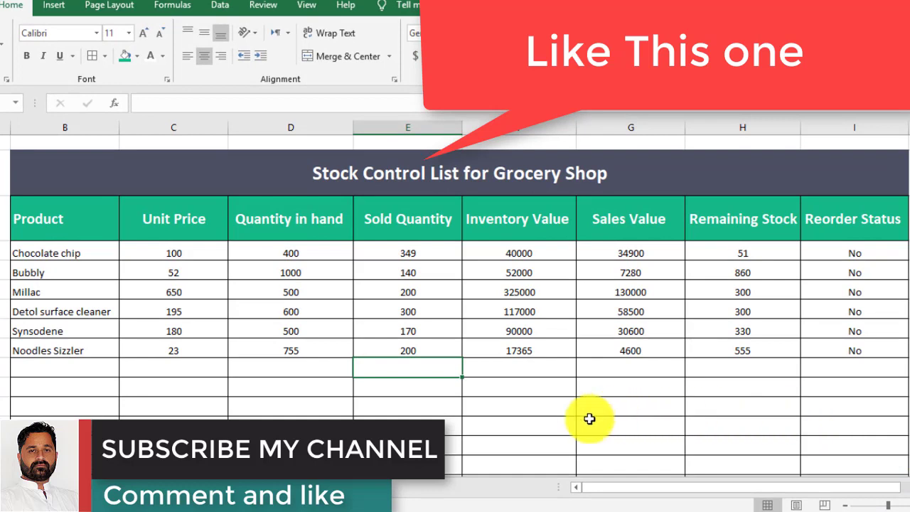
- Add a new sheet and merge cells B3 to I3 into one centred cell
click(357, 488)
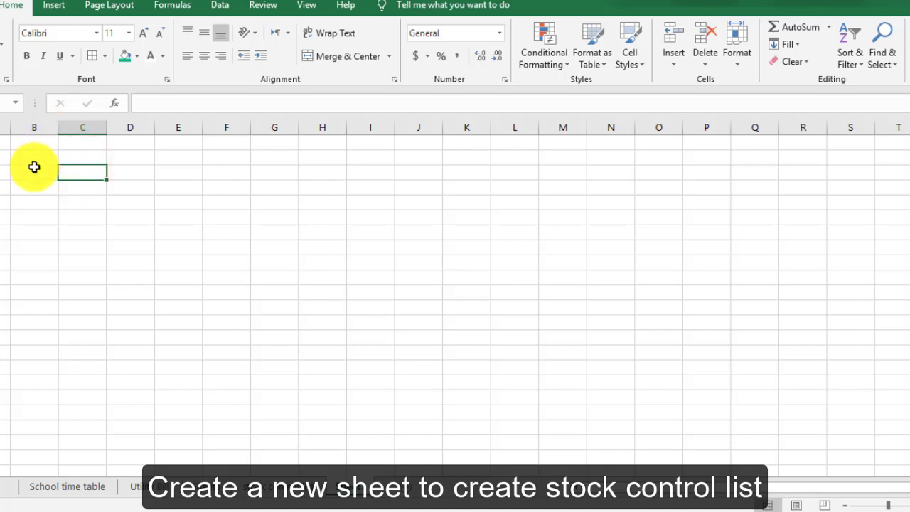
drag(35, 169, 380, 172)
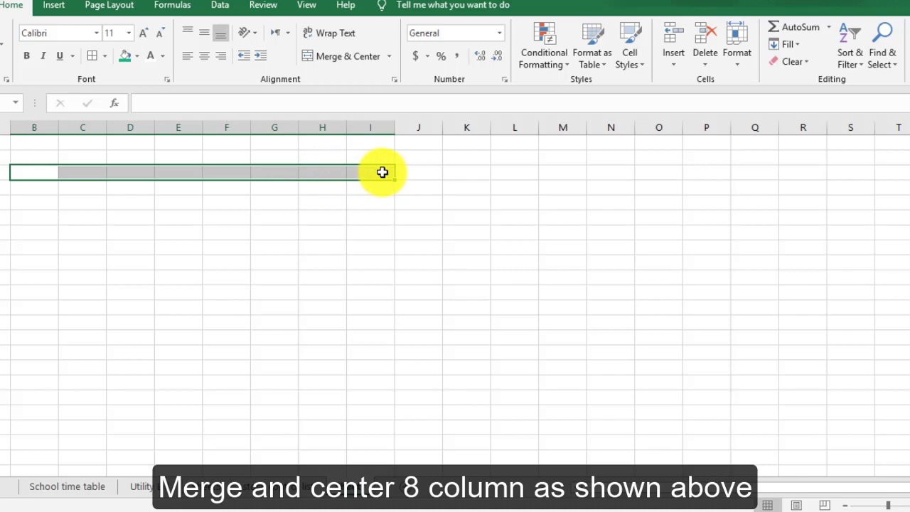
click(349, 60)
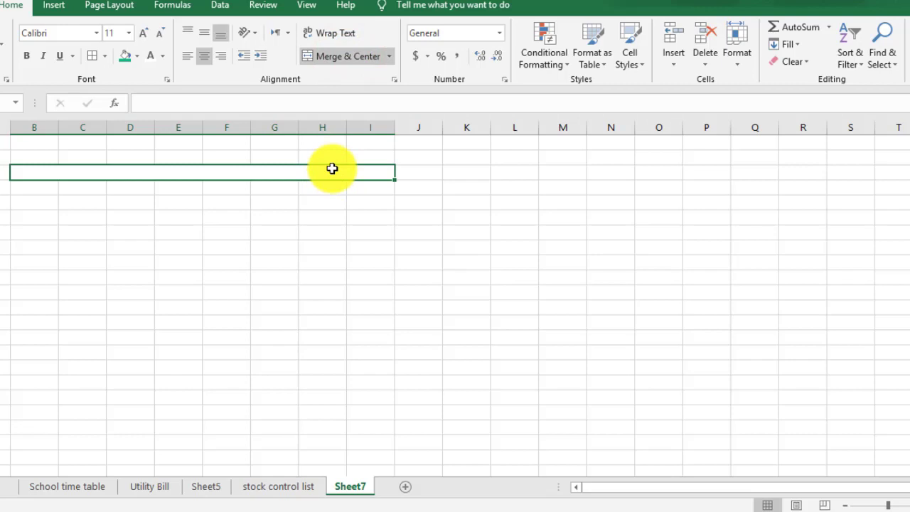
- Enter the title 'Stock Control List for Grocery shop' in the merged cell
text(Stc)
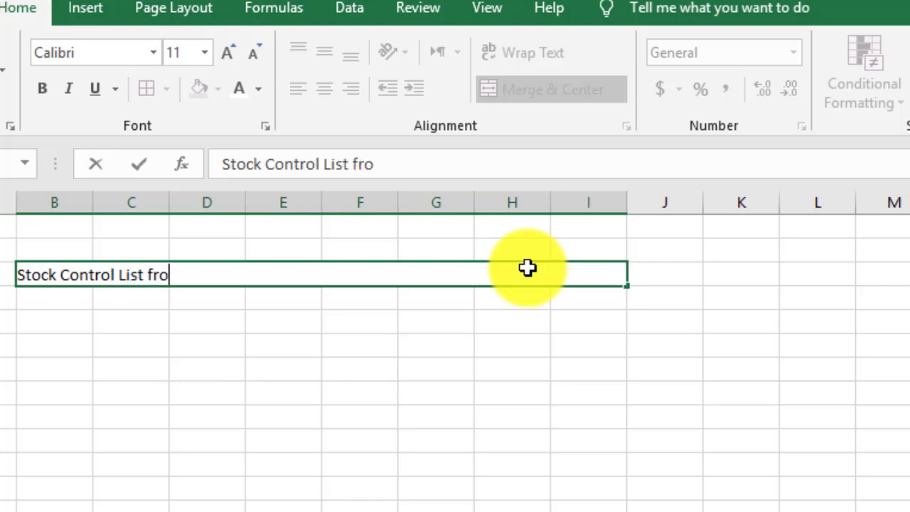
key(BackSpace)
key(BackSpace)
text(or Grocery shop)
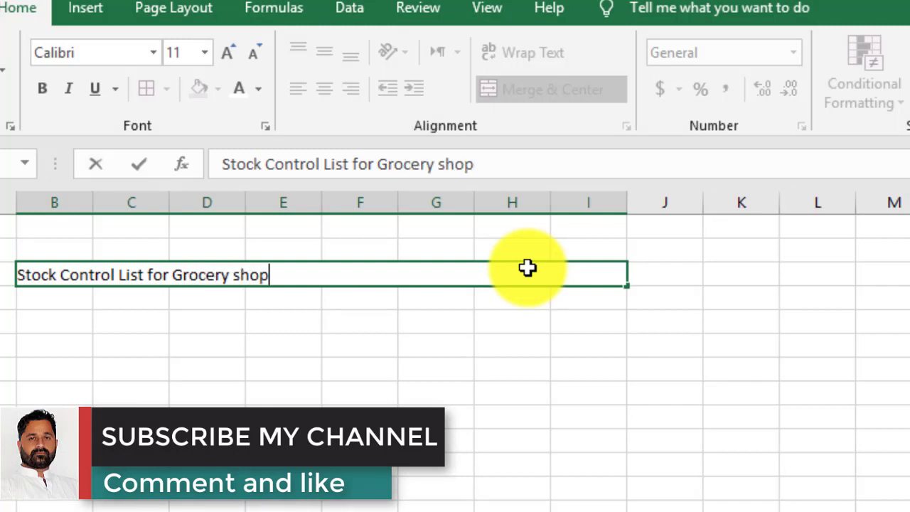
key(Return)
- Set the title row height to 45 and centre the title vertically
click(503, 277)
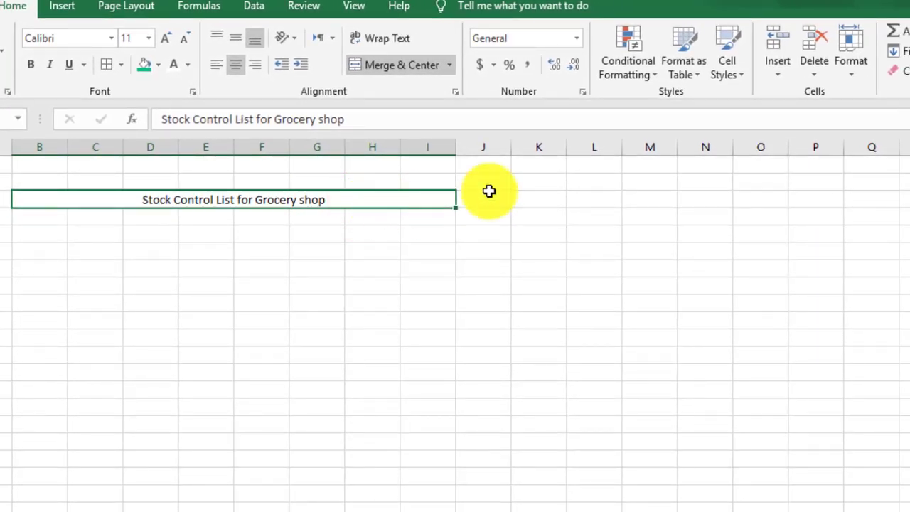
click(793, 67)
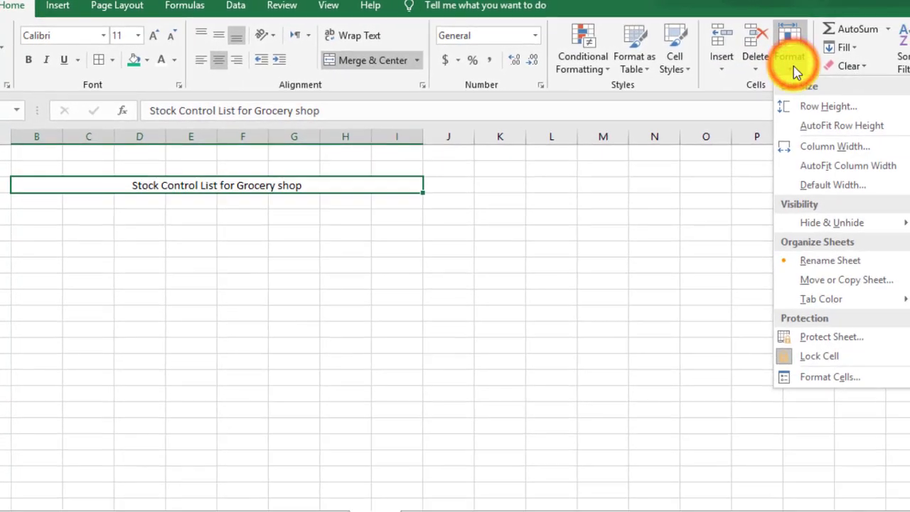
click(810, 107)
text(45)
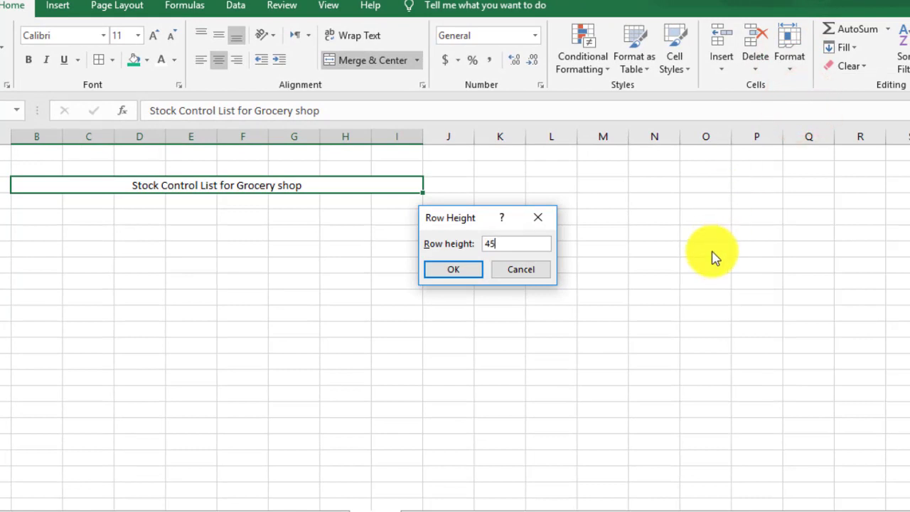
key(Return)
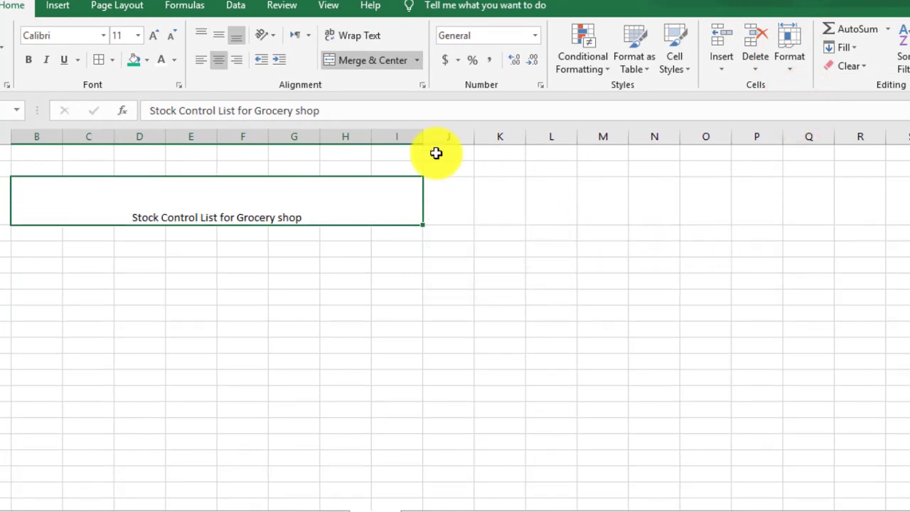
click(219, 35)
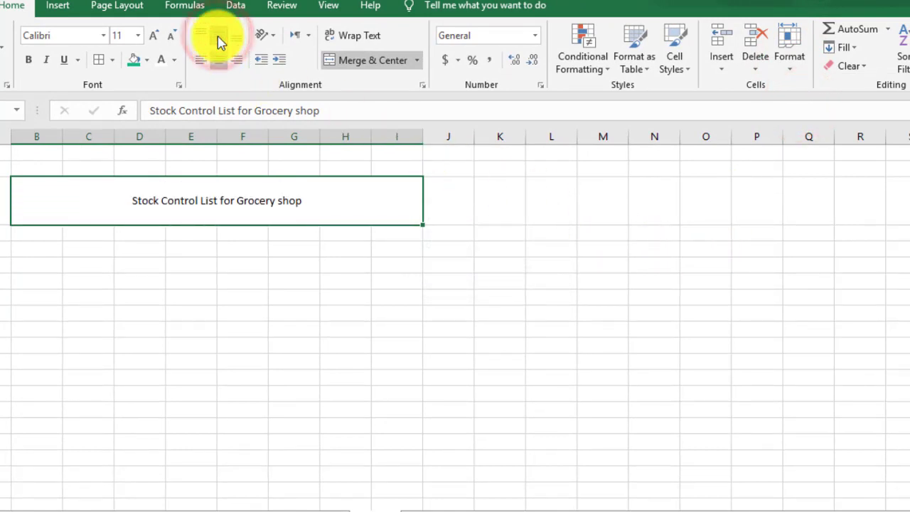
- Give the title bold white text on a dark slate fill
click(175, 62)
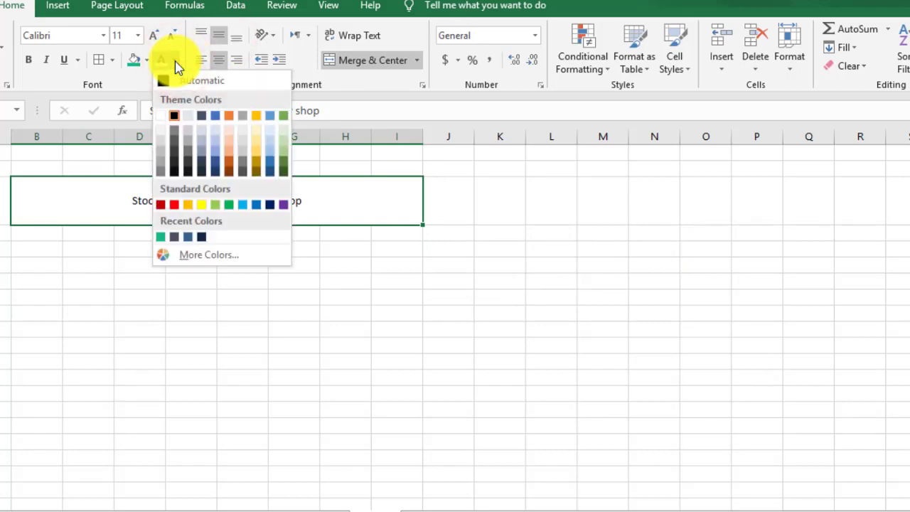
click(161, 117)
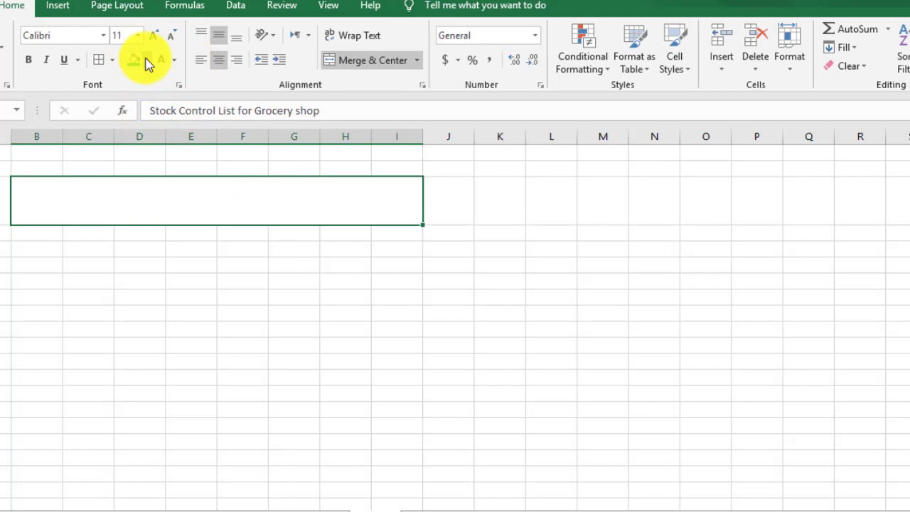
click(147, 60)
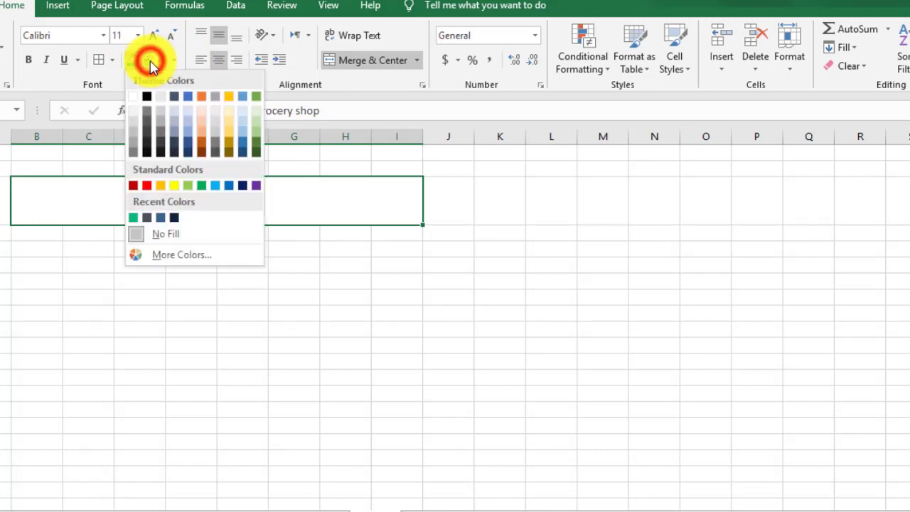
click(148, 219)
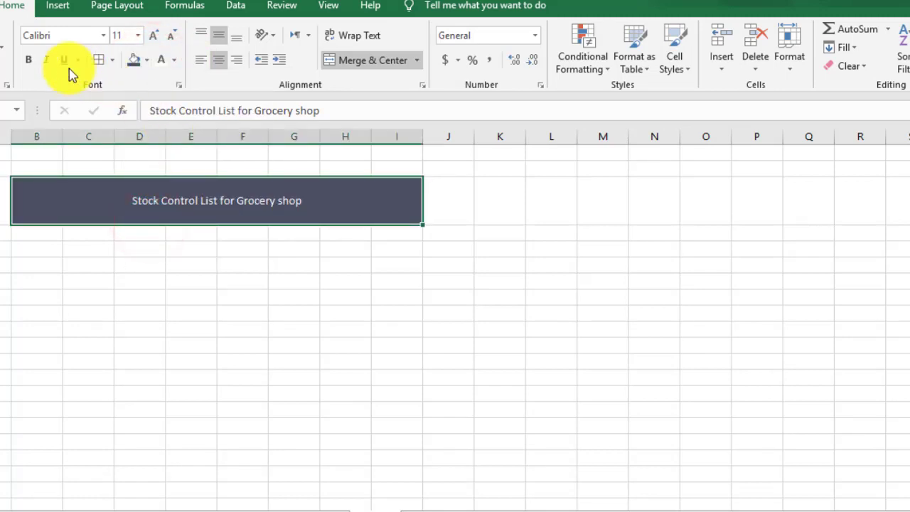
click(27, 60)
- Set the title font size to 25 after trying 35 and 30
click(121, 35)
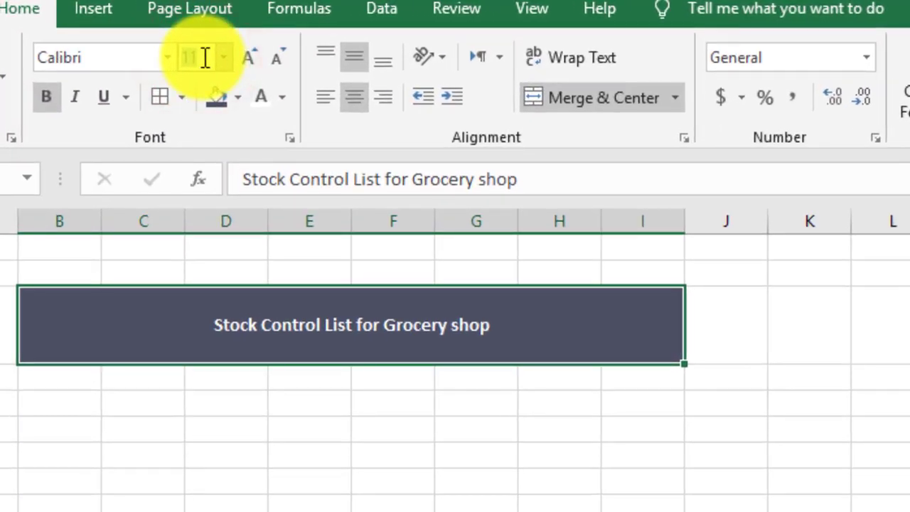
click(191, 58)
text(35)
key(Return)
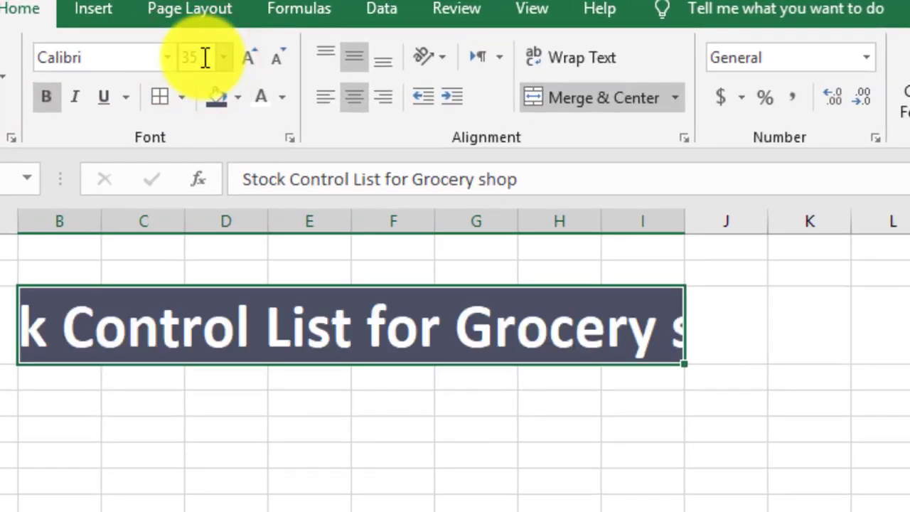
click(200, 57)
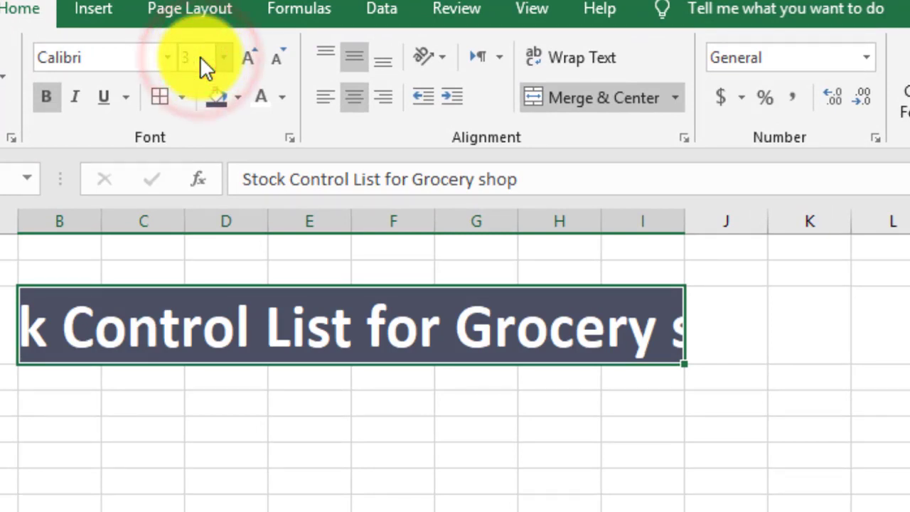
text(30)
key(Return)
click(199, 56)
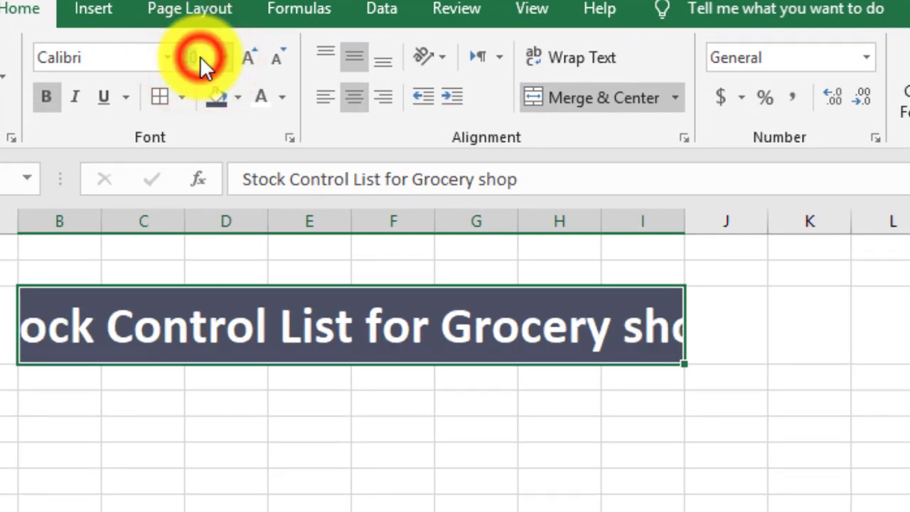
text(25)
key(Return)
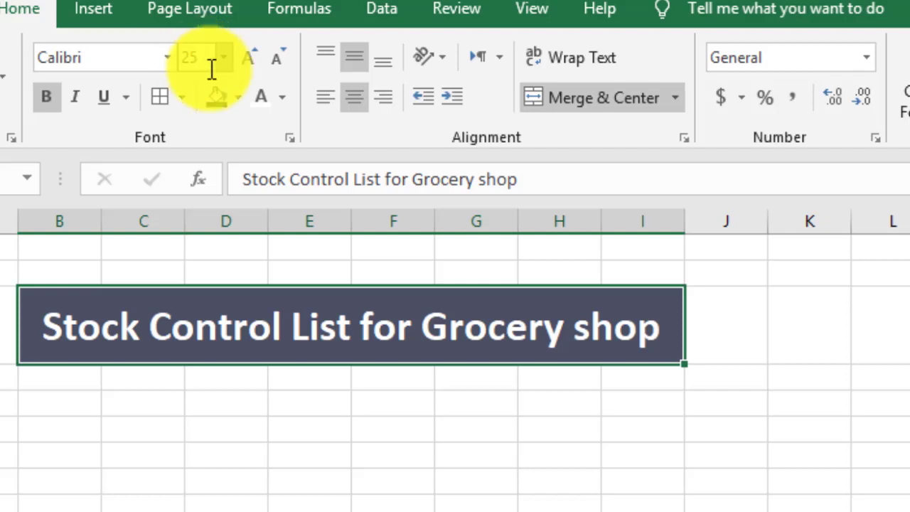
click(755, 459)
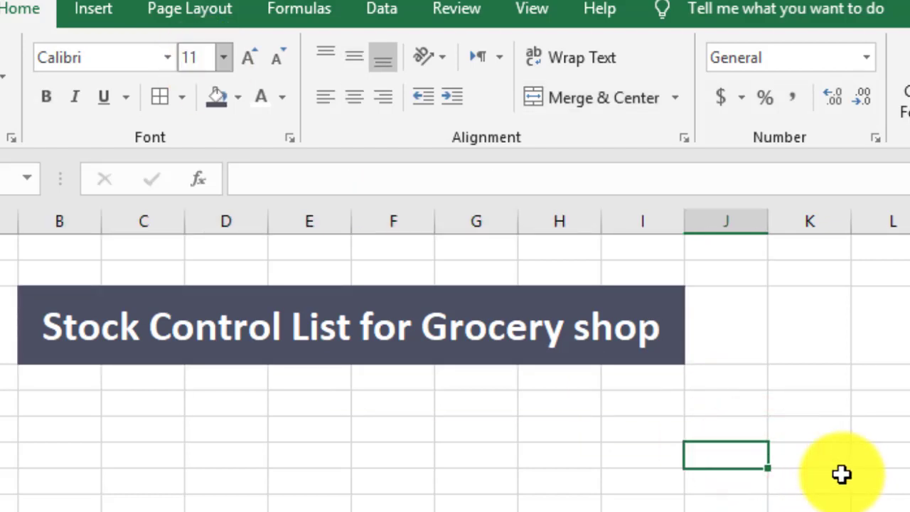
- Fill cells B4 to I4 green and make that row taller
click(57, 377)
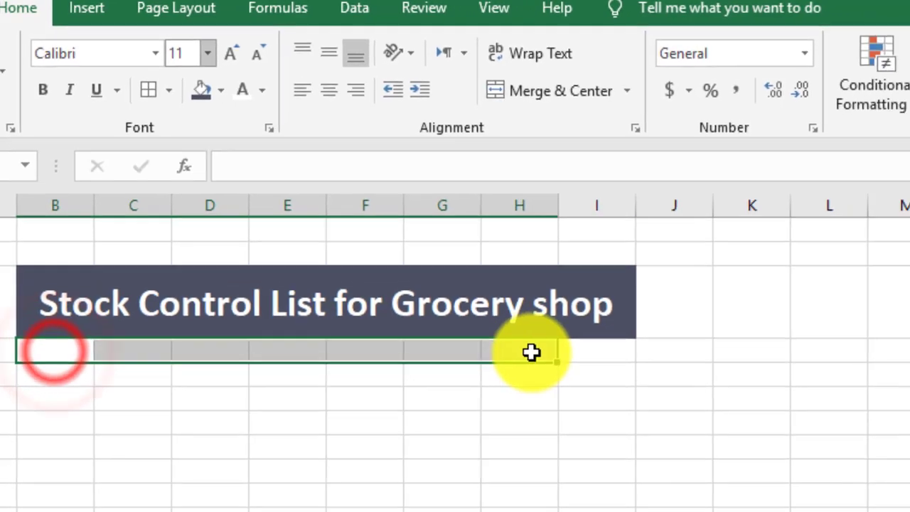
drag(104, 378, 642, 377)
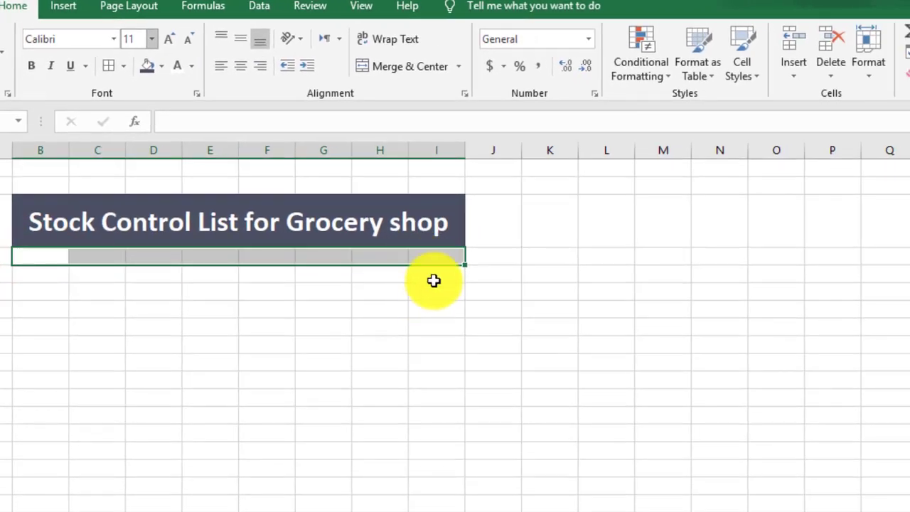
click(162, 71)
click(162, 238)
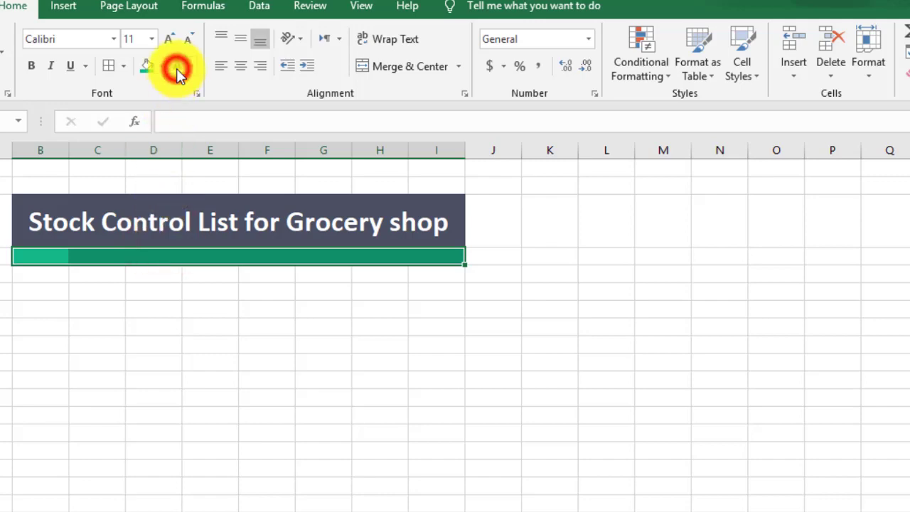
click(867, 67)
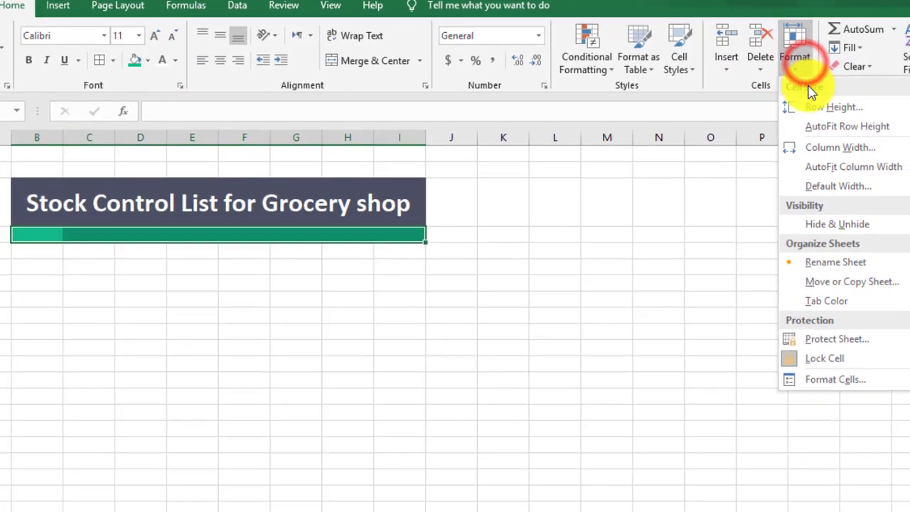
click(807, 107)
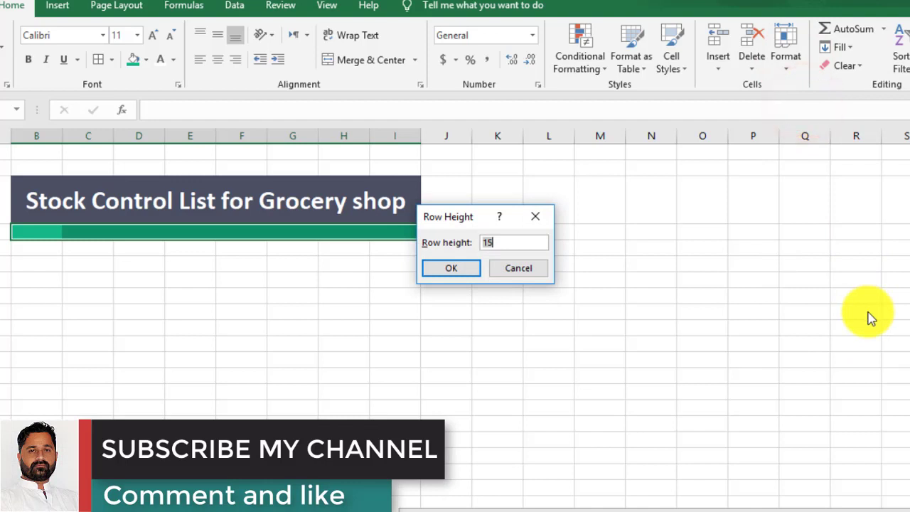
key(Return)
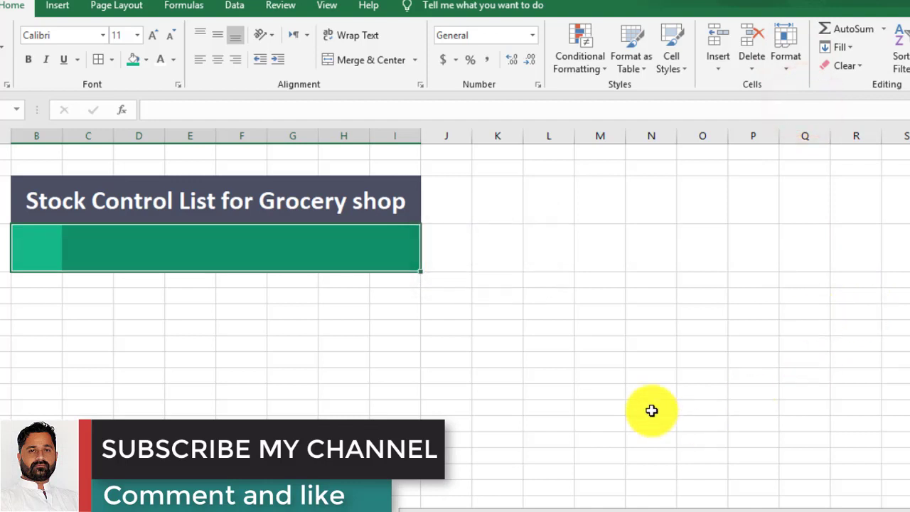
click(649, 408)
- Apply All Borders to the green row B4:I4
drag(49, 255, 382, 256)
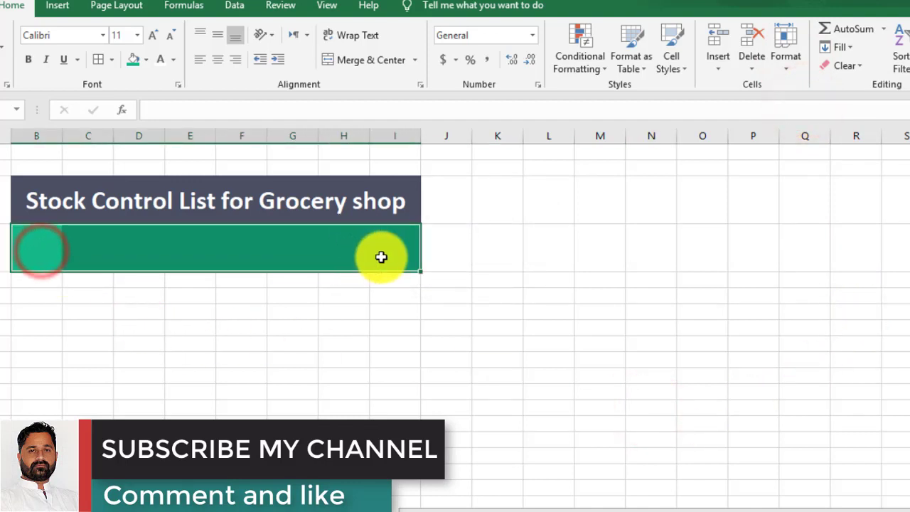
click(97, 59)
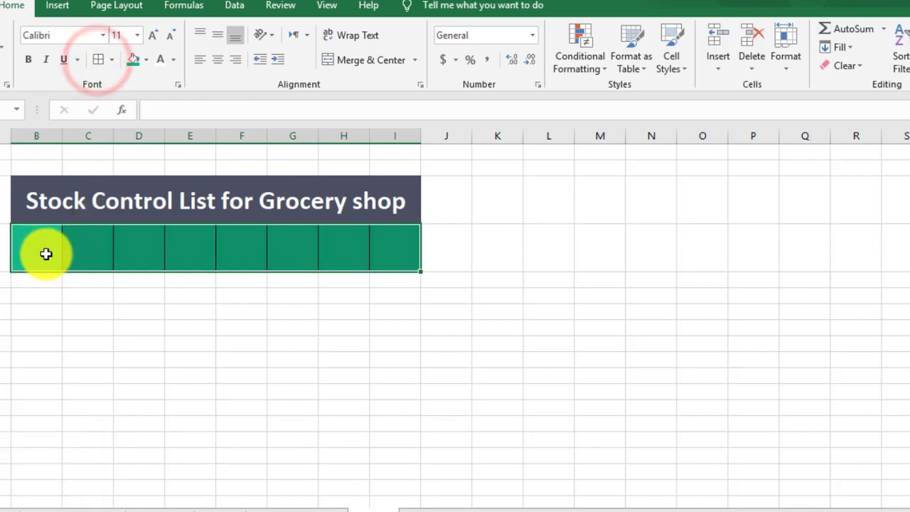
click(45, 251)
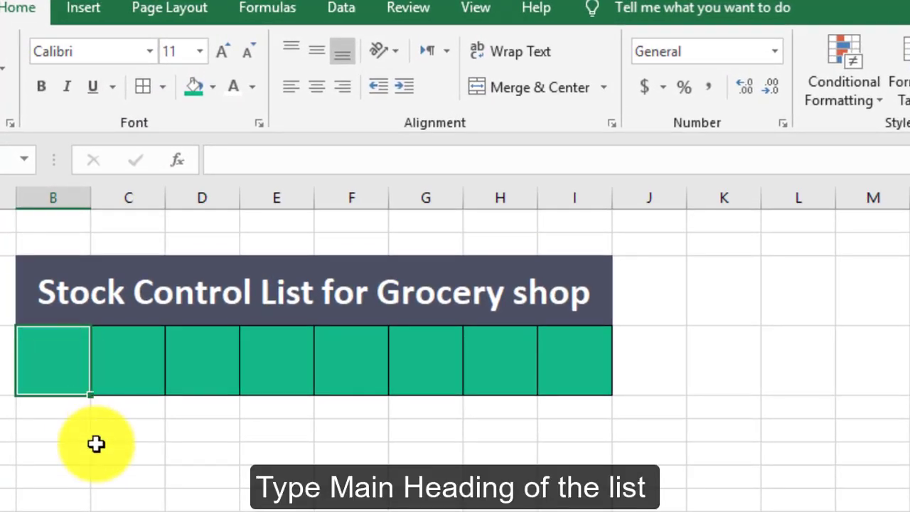
- Enter headings Product, Unit Price, Qty in Hand and Sold Qty in B4 to E4
text(Product)
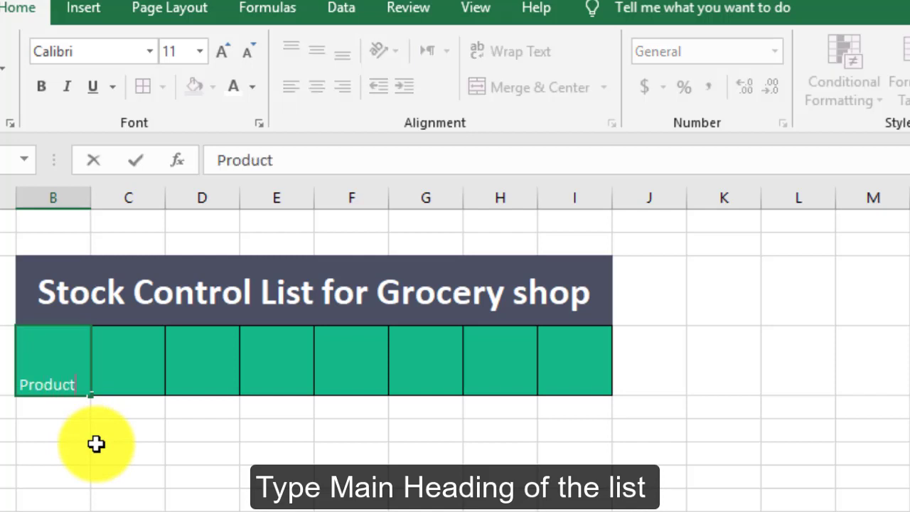
key(Tab)
text(Un)
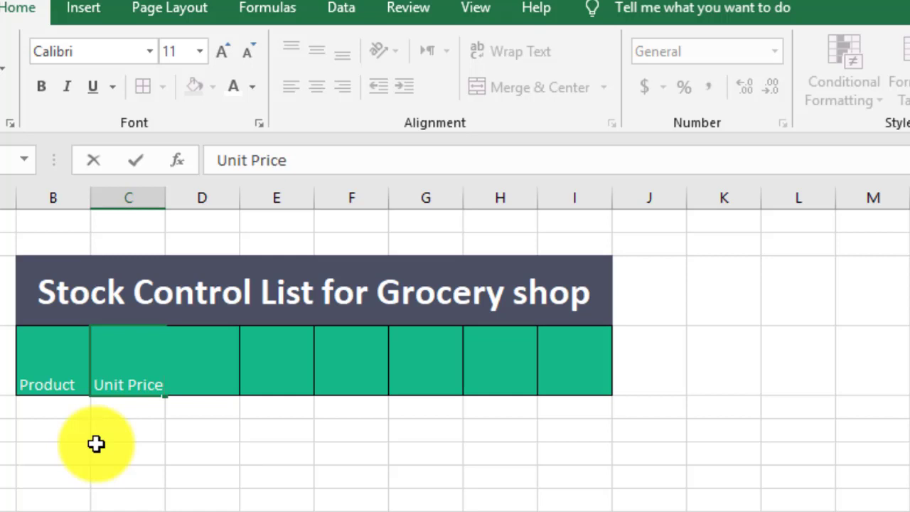
key(Tab)
text(Q)
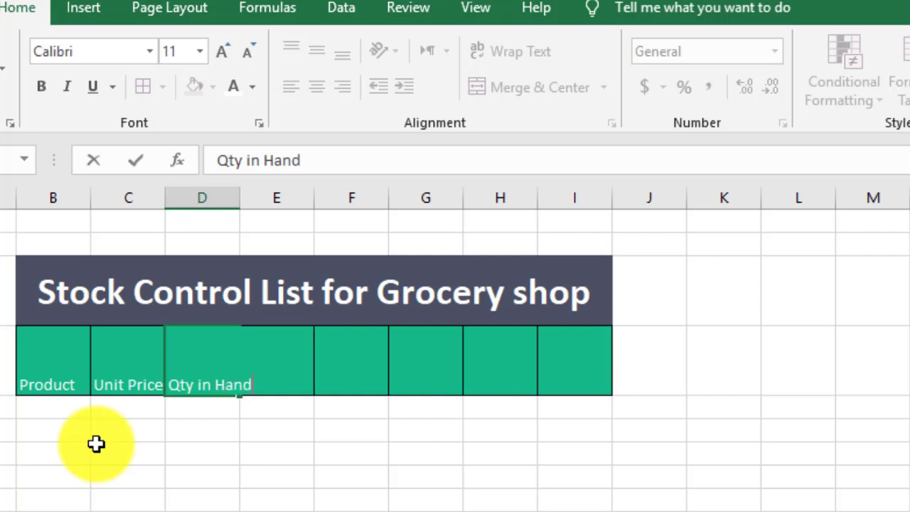
key(Tab)
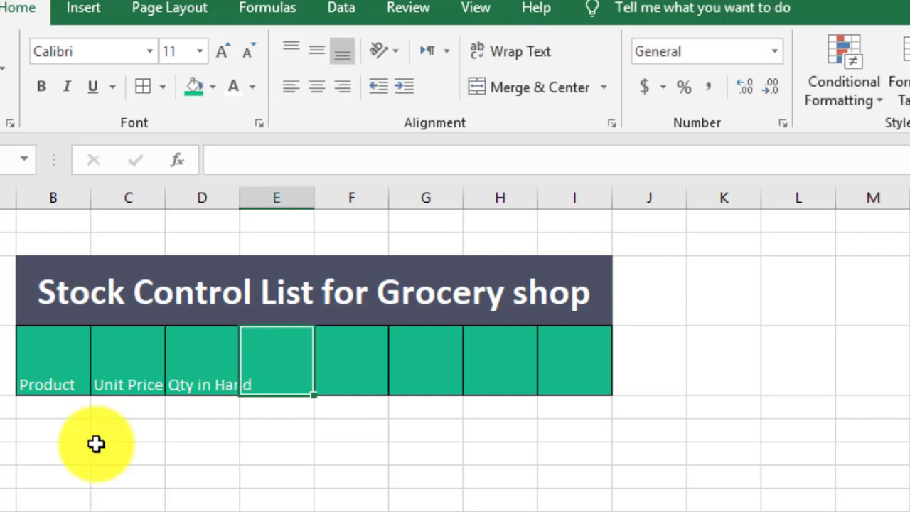
text(Sold Qty)
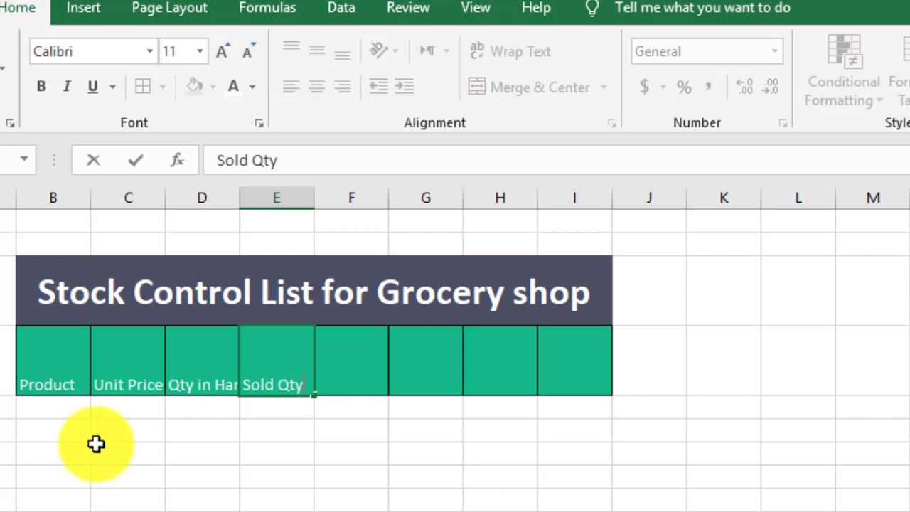
key(Tab)
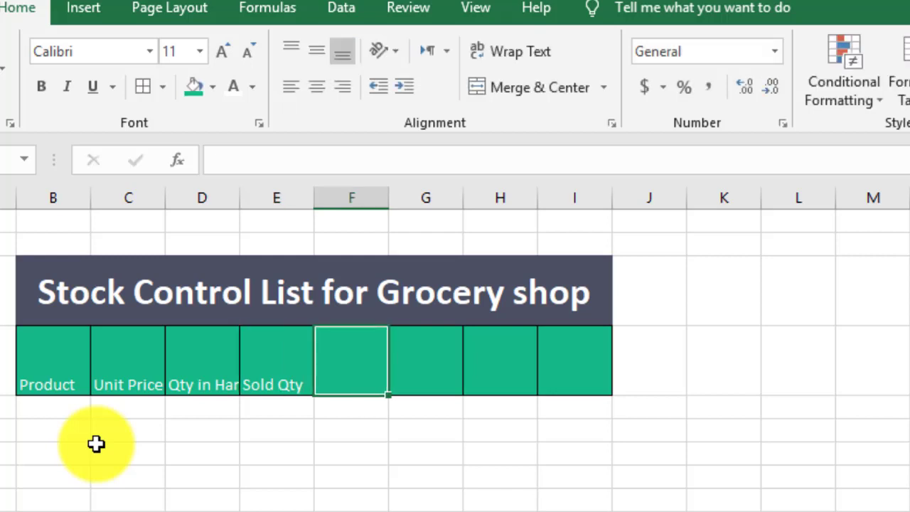
- Enter headings Inventory value, Sales Value, Remaining Stock and Reorder Status in F4 to I4
text(IN)
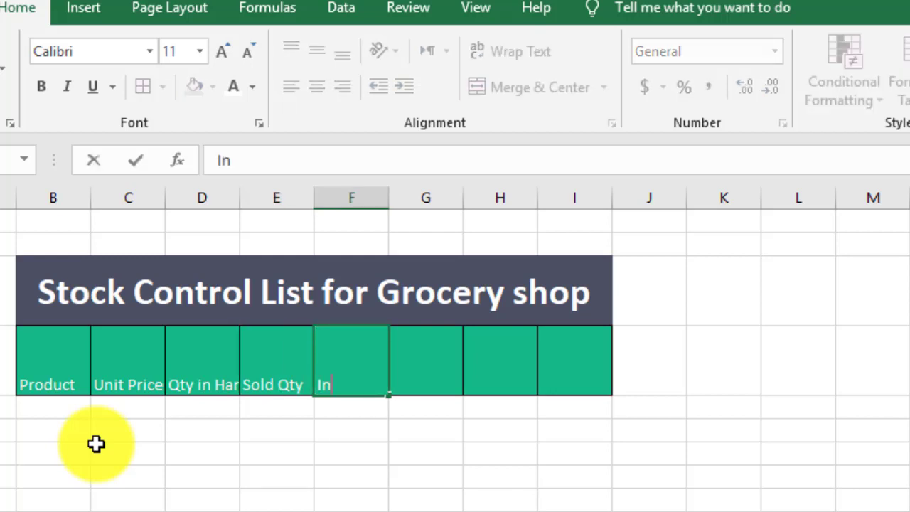
text(nt)
key(BackSpace)
key(BackSpace)
key(BackSpace)
text(ntory value)
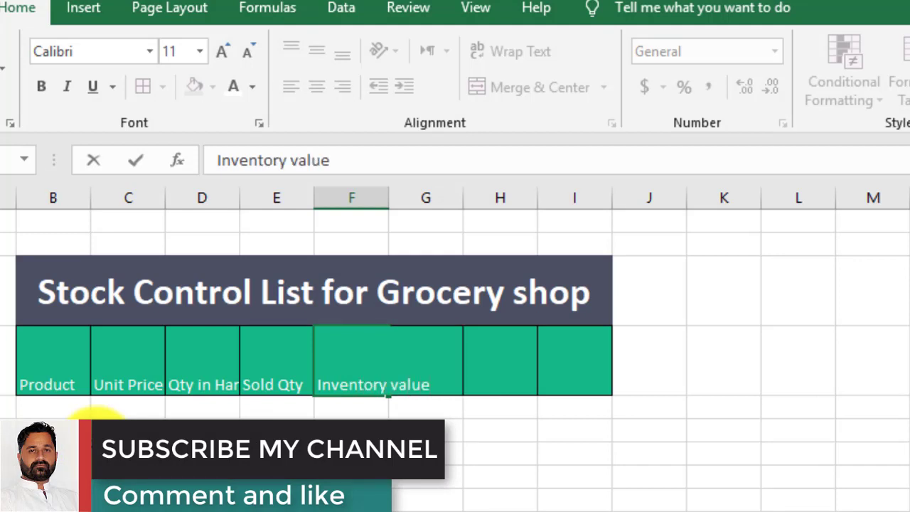
key(Tab)
text(sa)
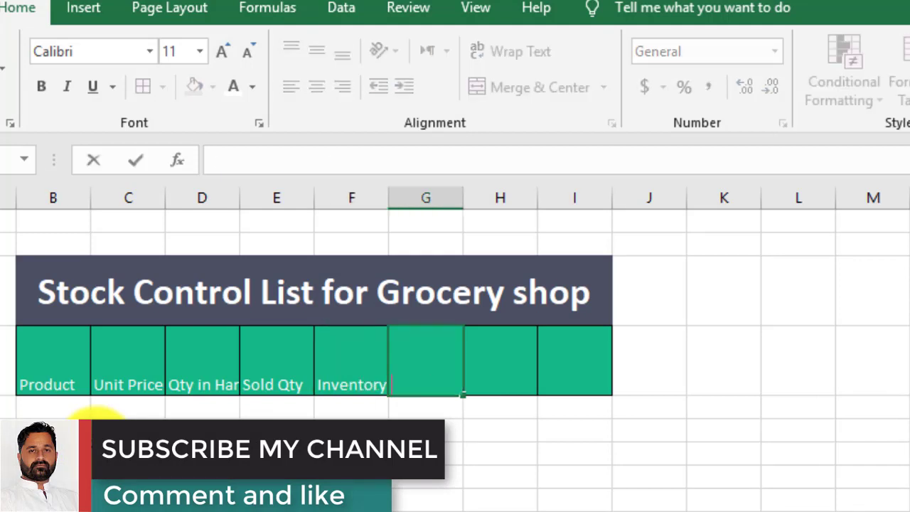
text(les Value)
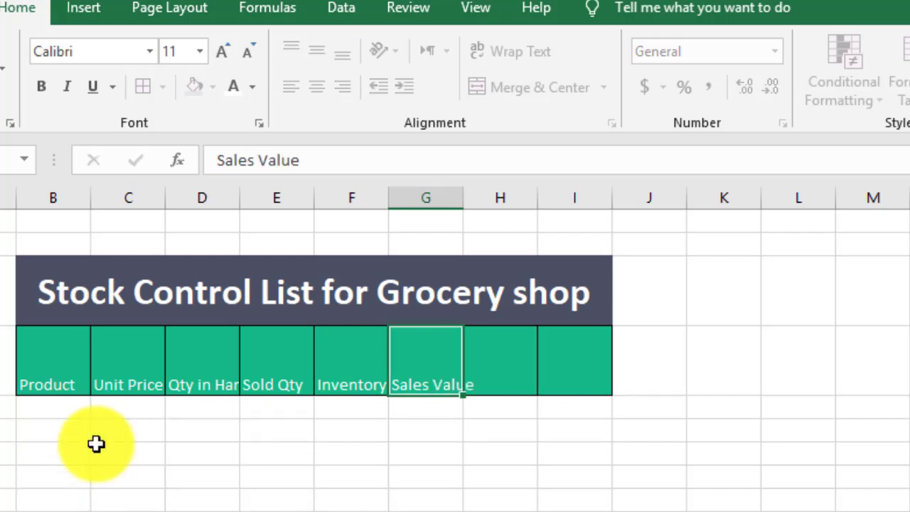
key(Tab)
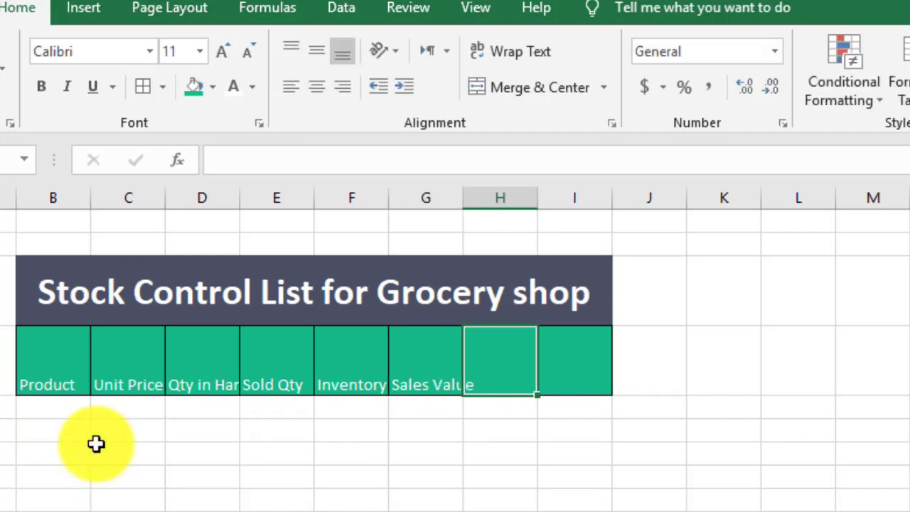
text(Remaining Stock)
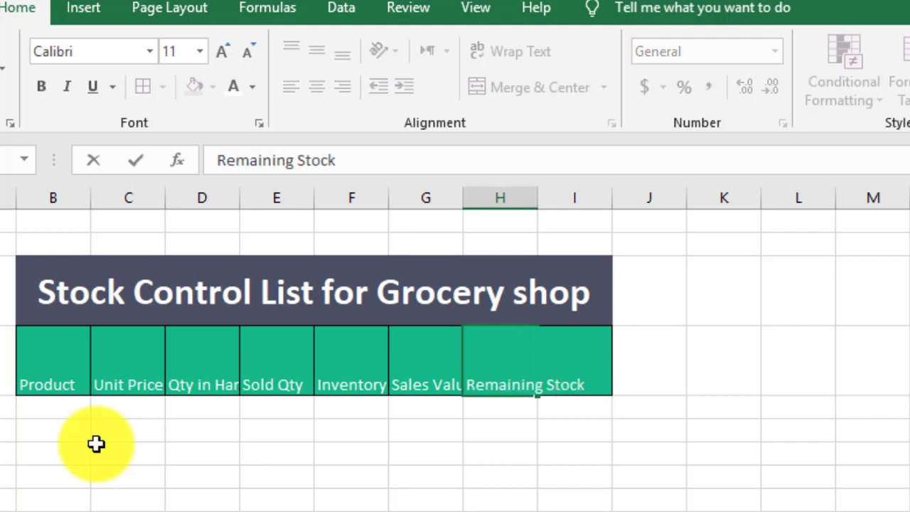
key(Tab)
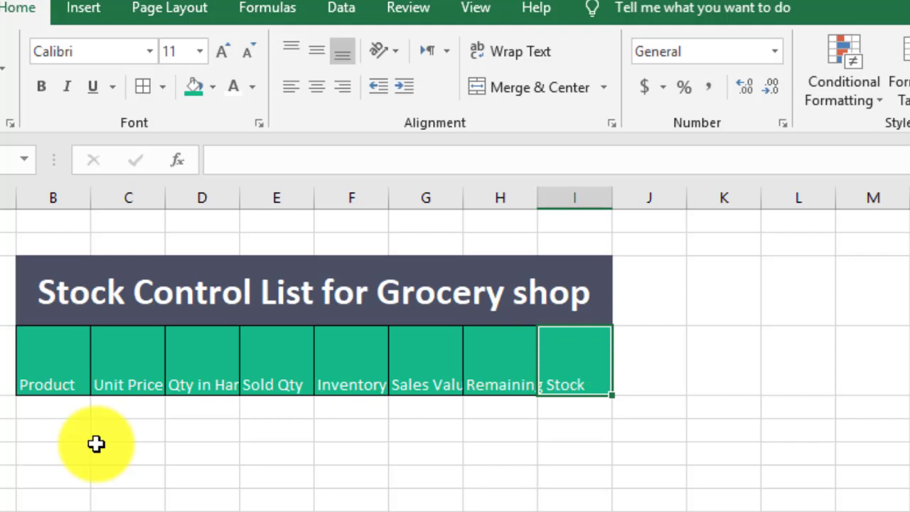
text(Reord)
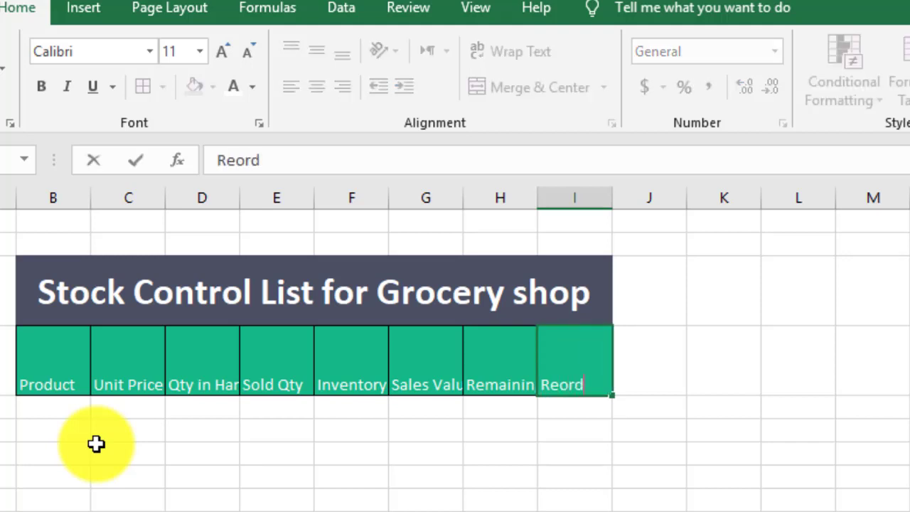
text(er Status)
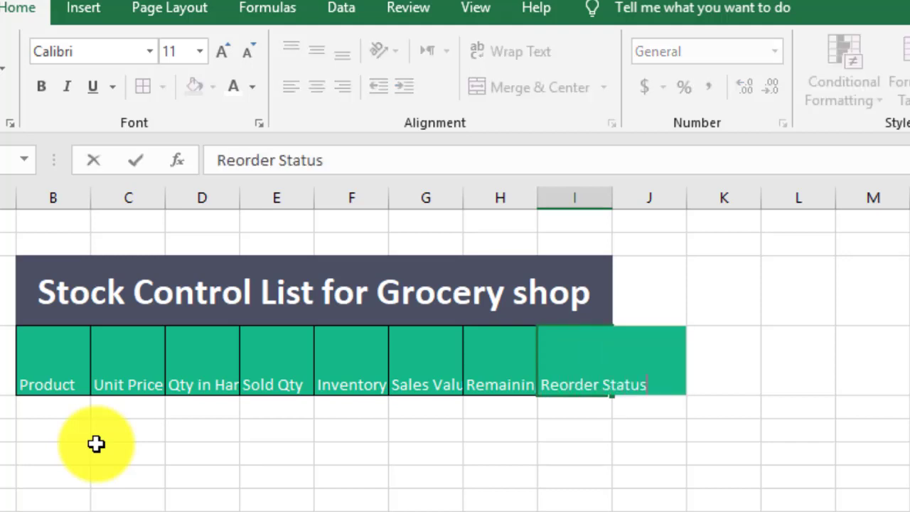
key(Return)
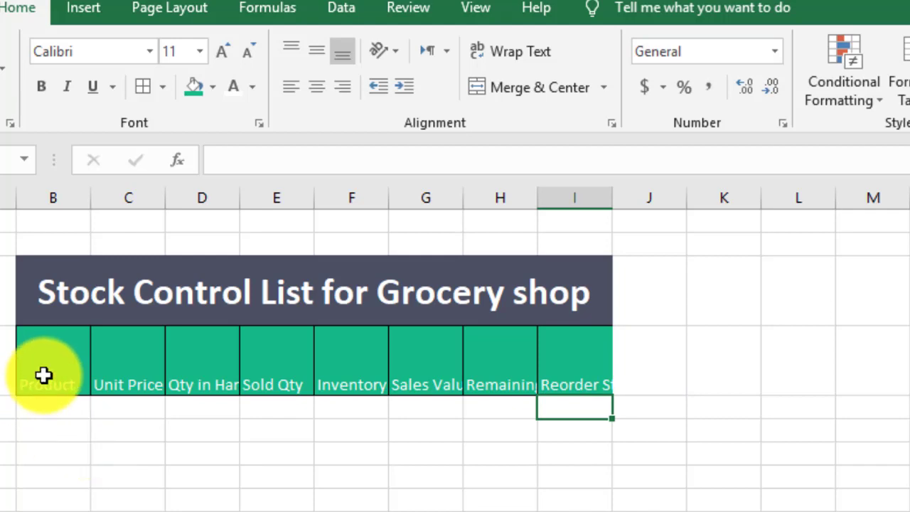
- Set the width of columns B to I to 20
drag(45, 374, 533, 361)
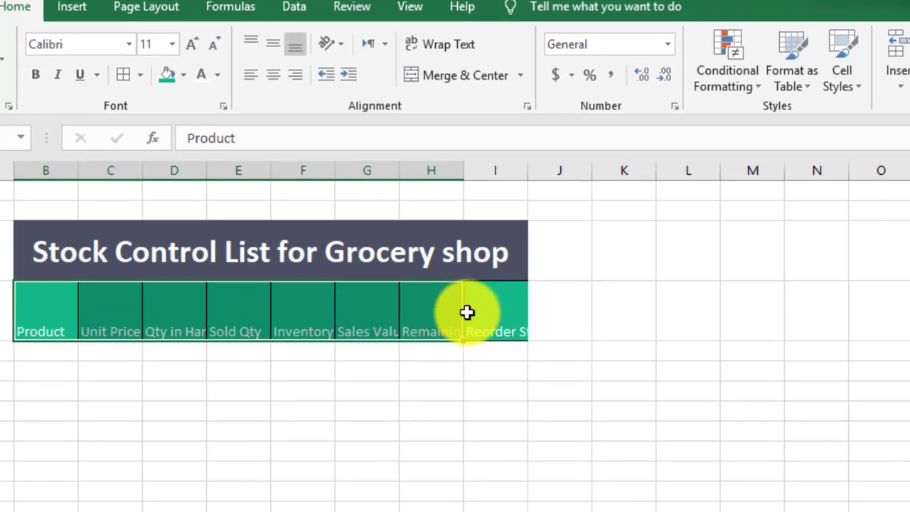
drag(466, 312, 497, 313)
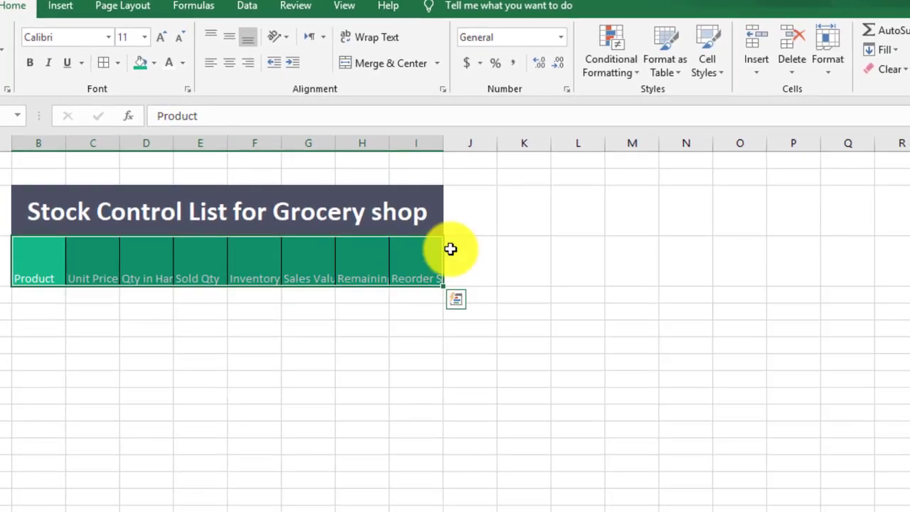
click(826, 74)
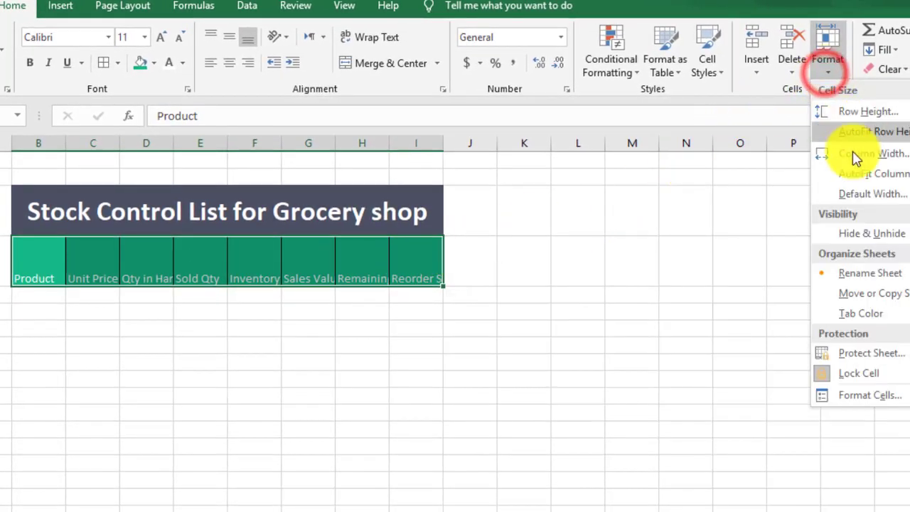
click(855, 152)
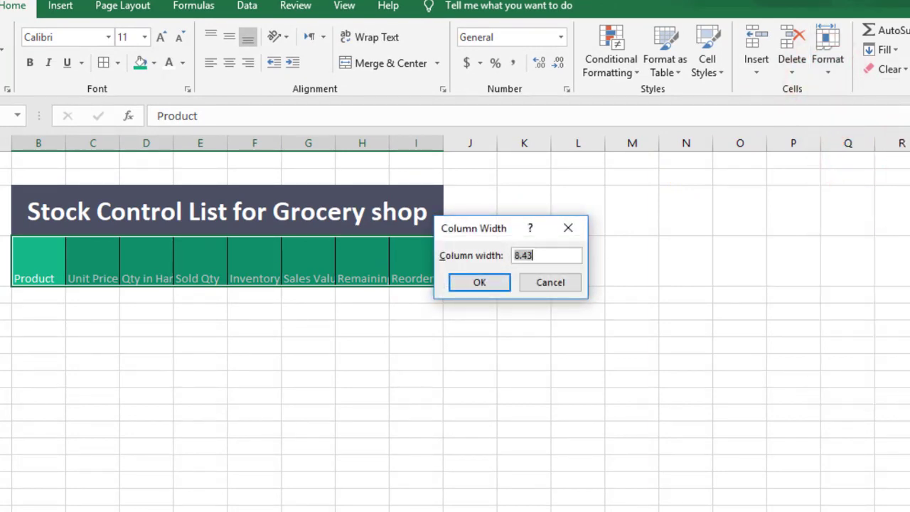
text(0)
key(Return)
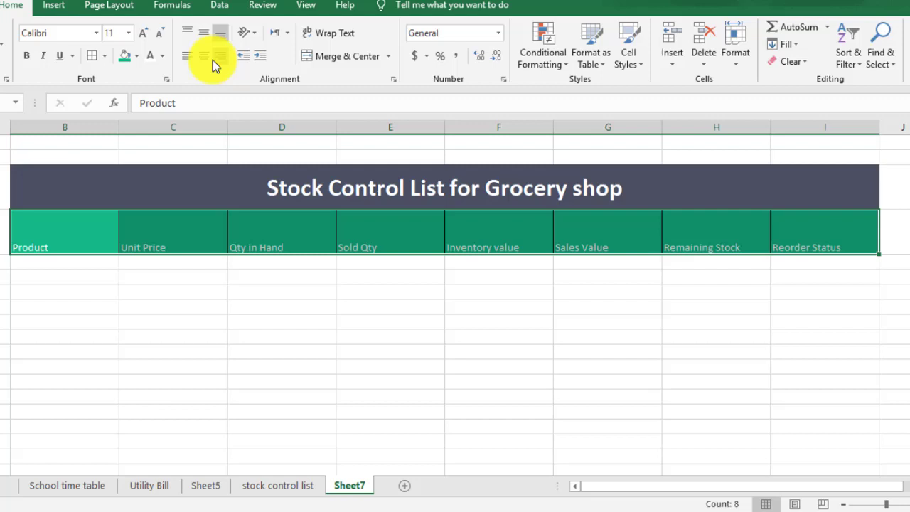
- Make the headers centred, bold, size 14, and autofit column H to Remaining Stock
click(204, 56)
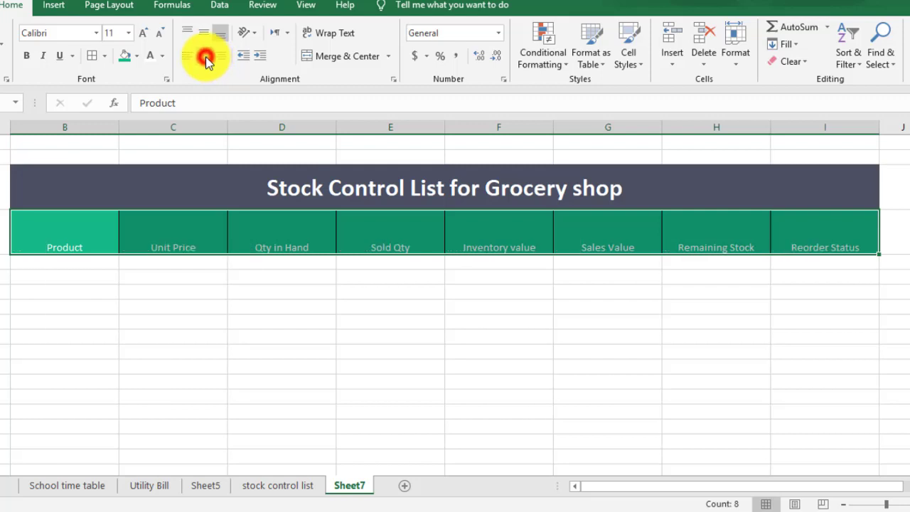
click(204, 33)
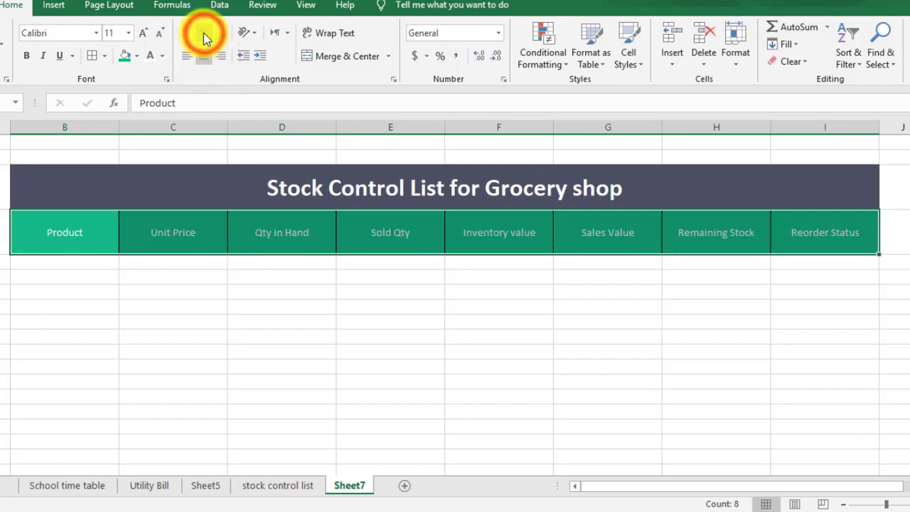
click(27, 55)
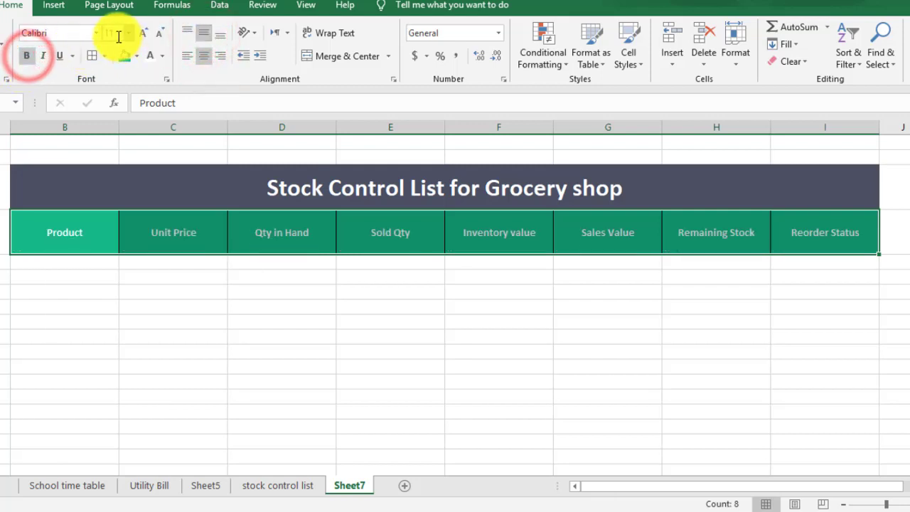
click(116, 35)
text(14)
key(Return)
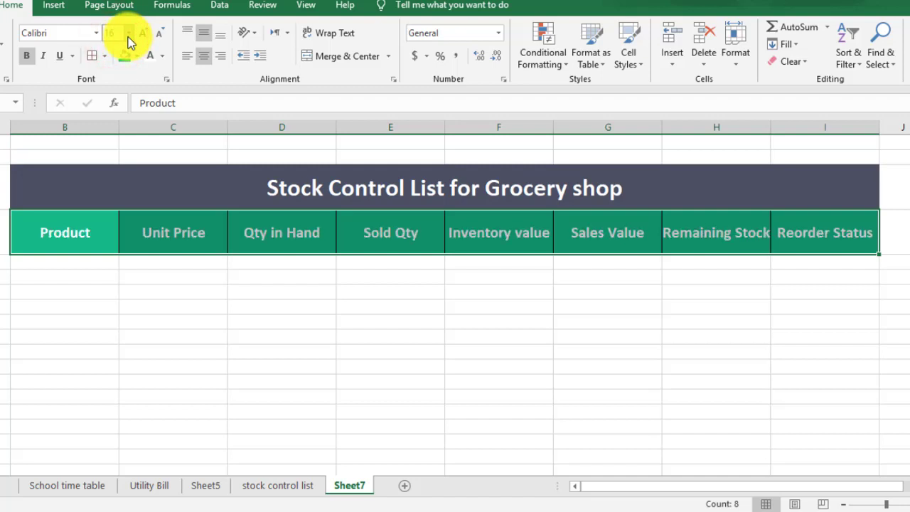
click(600, 326)
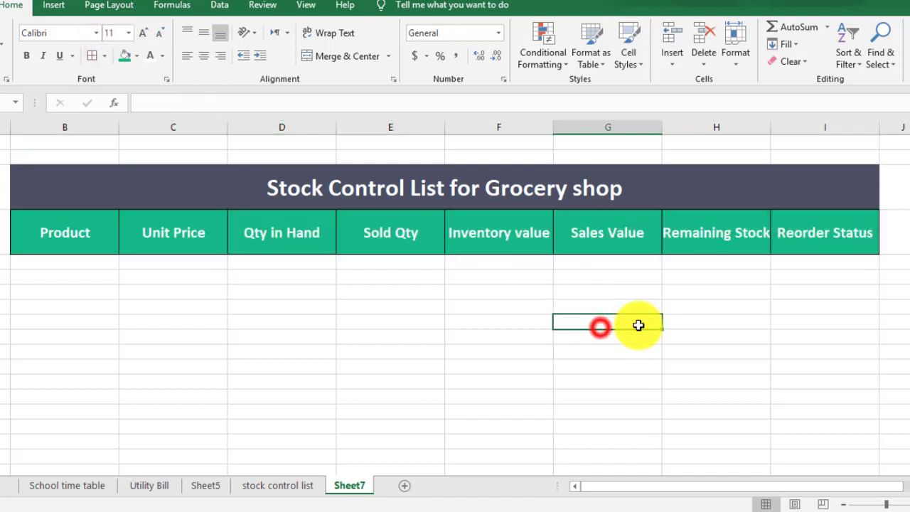
double_click(771, 128)
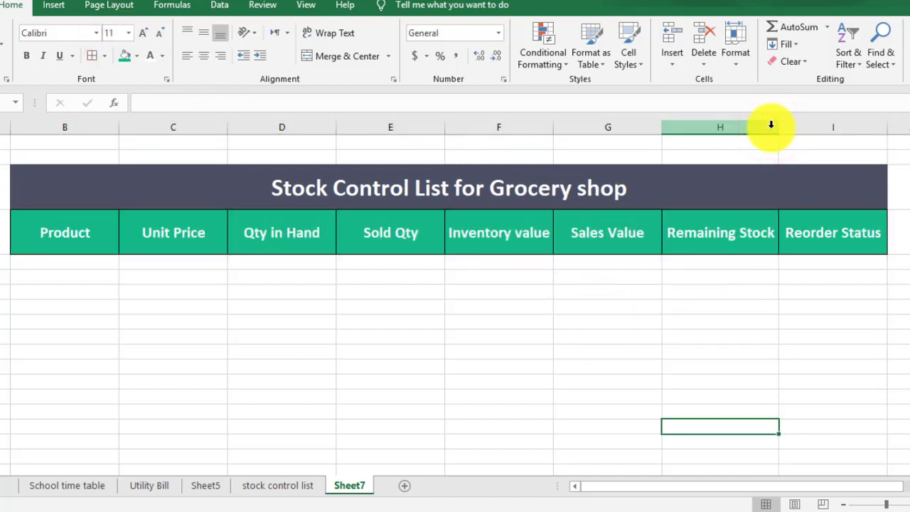
- Give the data area below the headers all borders and a row height of 25
mouse_move(81, 260)
mouse_down()
mouse_move(855, 402)
mouse_move(851, 416)
mouse_up()
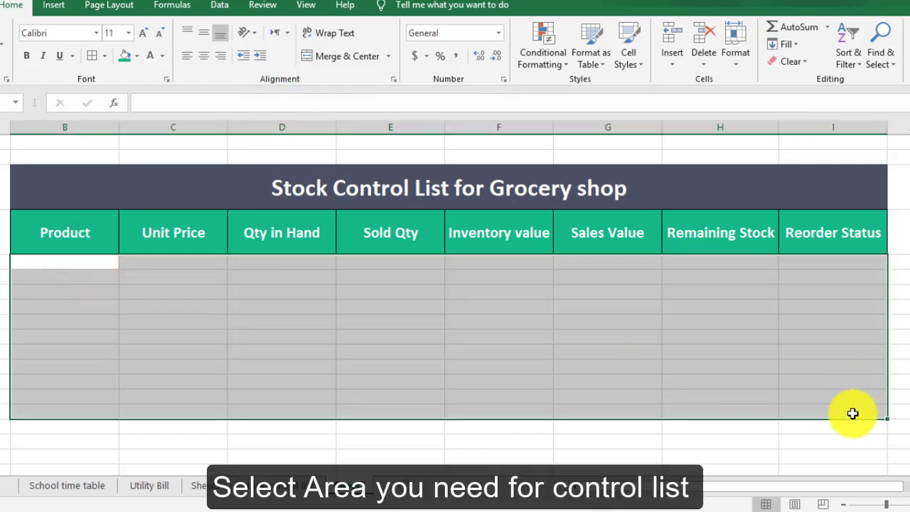
click(91, 55)
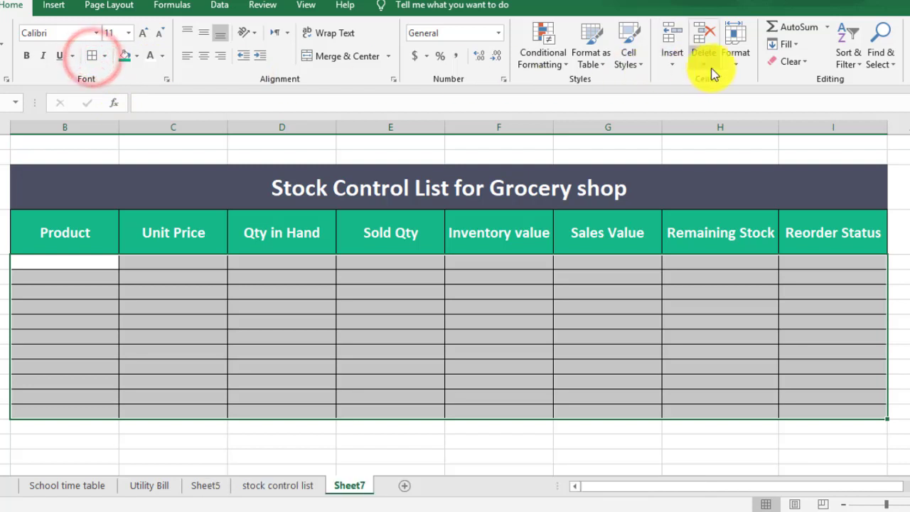
click(734, 62)
click(747, 95)
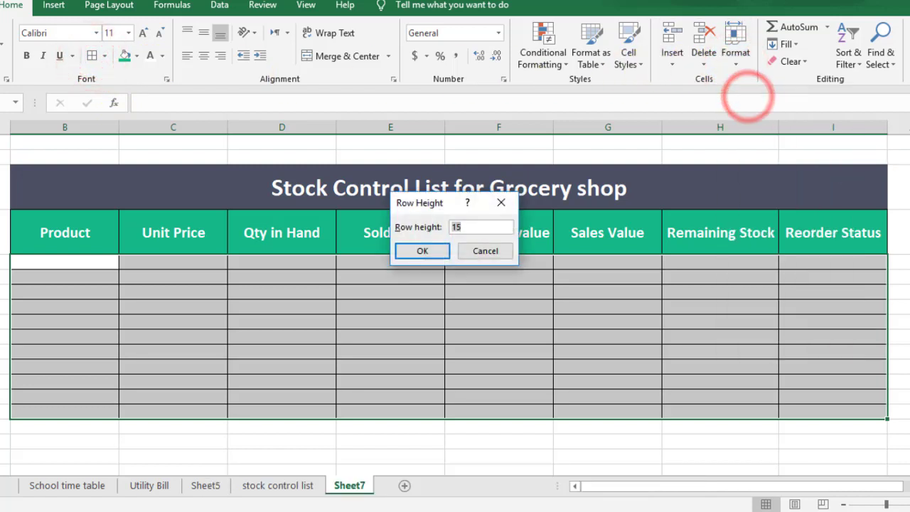
text(5)
key(Return)
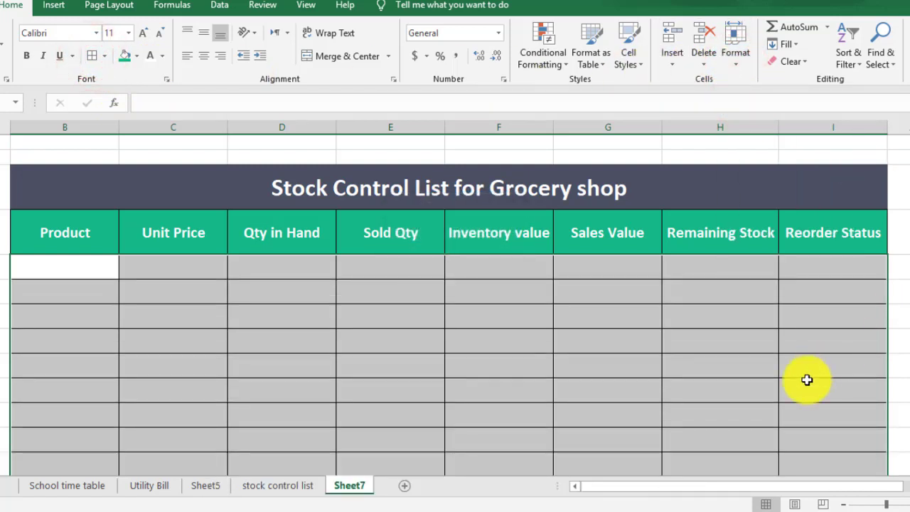
click(582, 340)
- Centre the data cells horizontally and vertically
drag(65, 266, 817, 419)
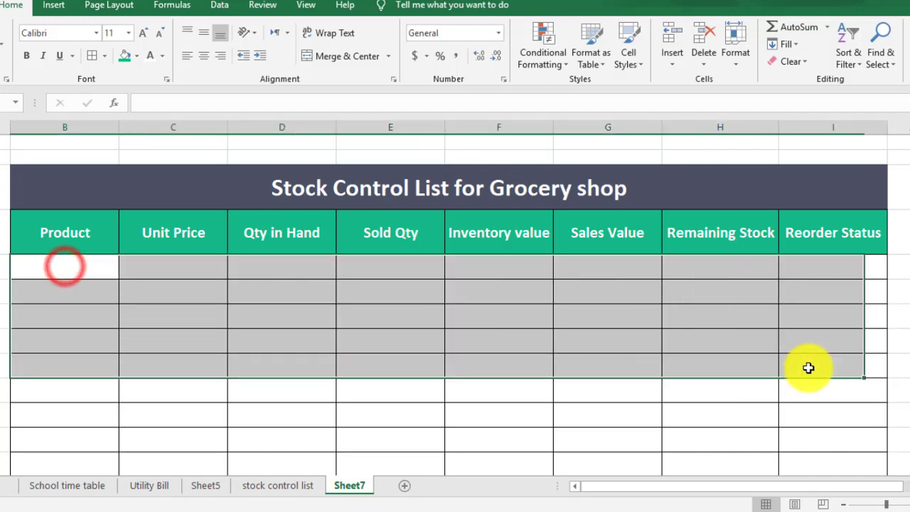
click(204, 55)
click(204, 32)
click(218, 340)
- Type Chocolate, Bubbly, Millac, Detol Surface Cleaner, Synsodene and Noodles sizzler down the Product column
click(85, 271)
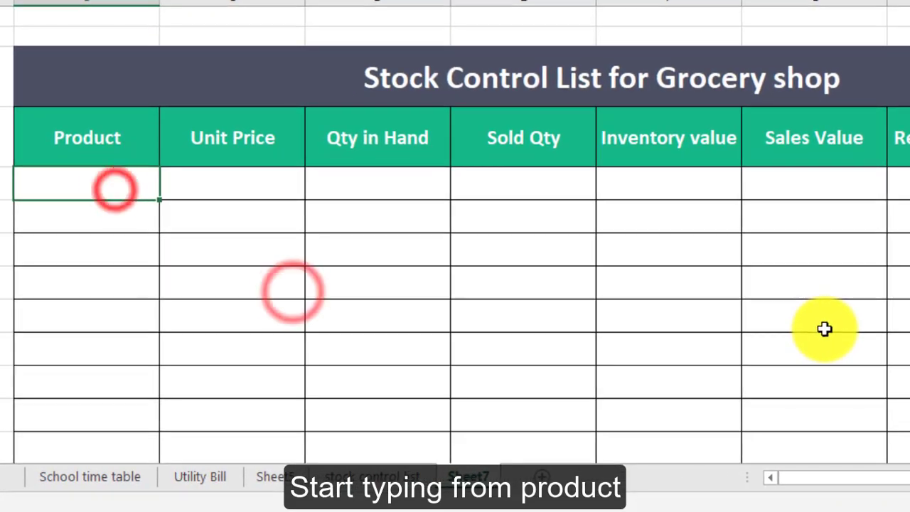
text(Choc)
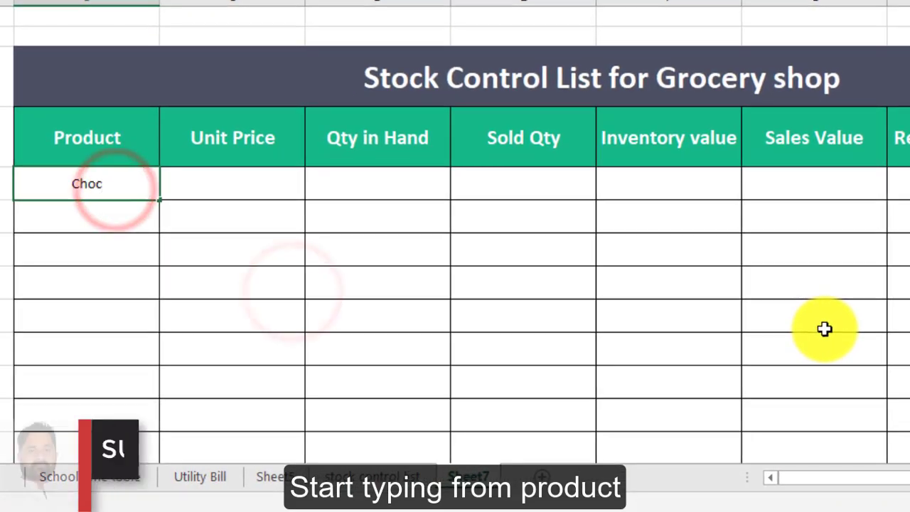
text(olate)
key(Return)
text(y)
key(Return)
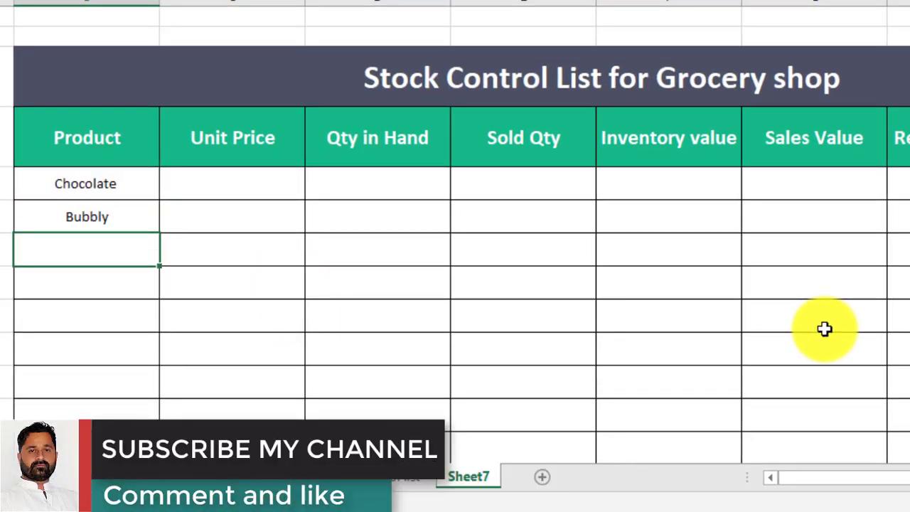
text(Millac)
key(Return)
text(Detol Surfac)
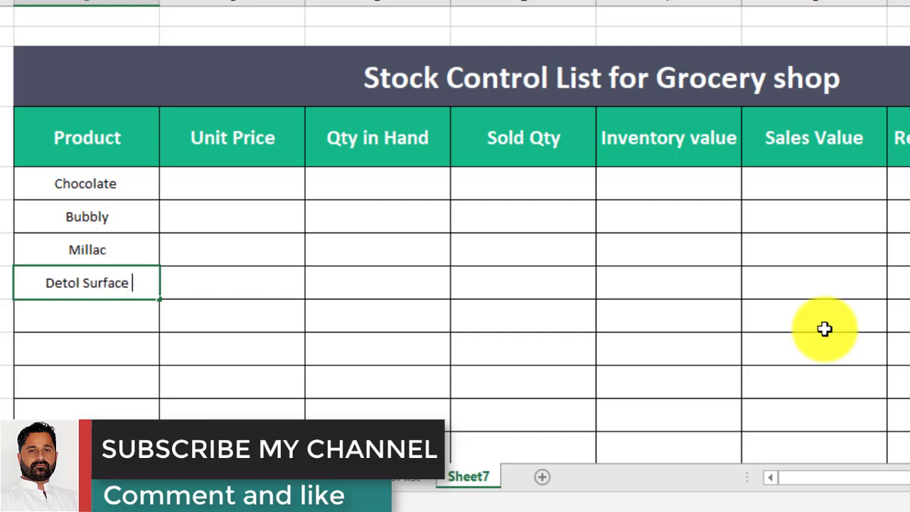
text(er)
key(Return)
text(Synsodene)
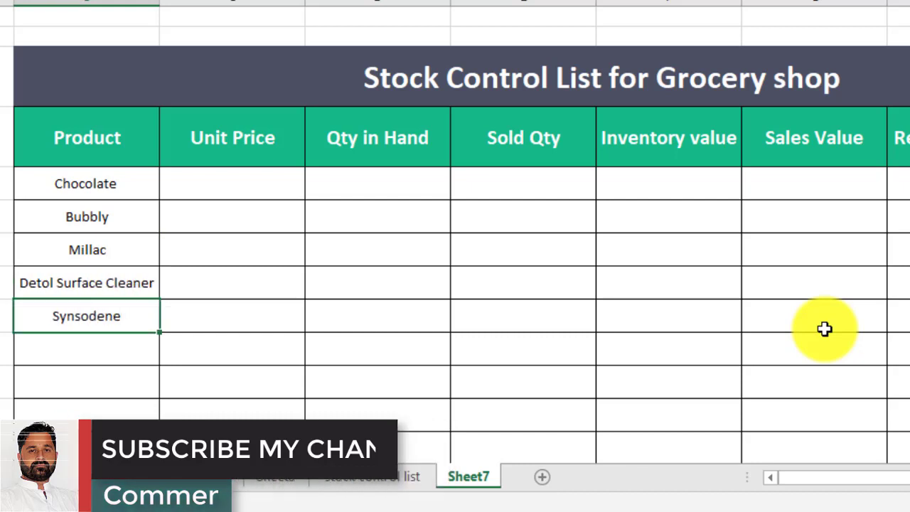
key(Return)
text(Noodles sizzler)
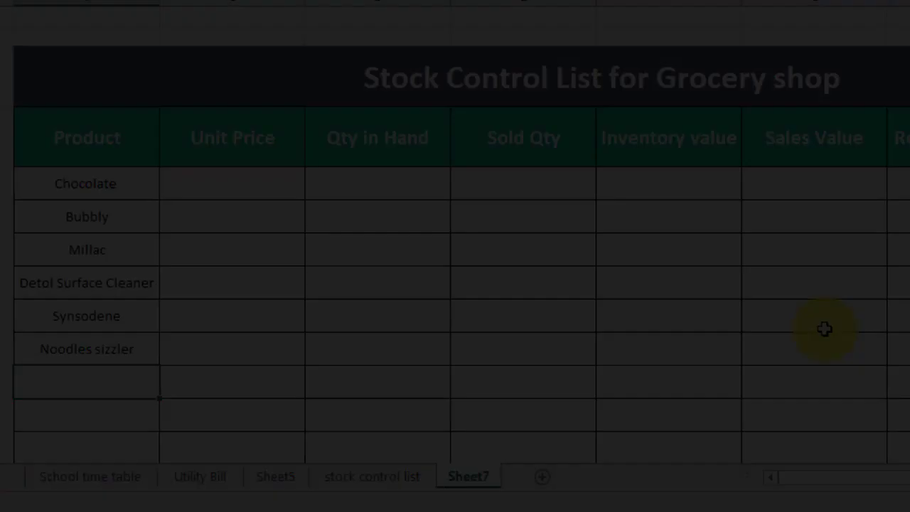
key(Return)
- Fill in Unit Price and Qty in Hand for all six products, starting with Chocolate 100 and 400
click(275, 188)
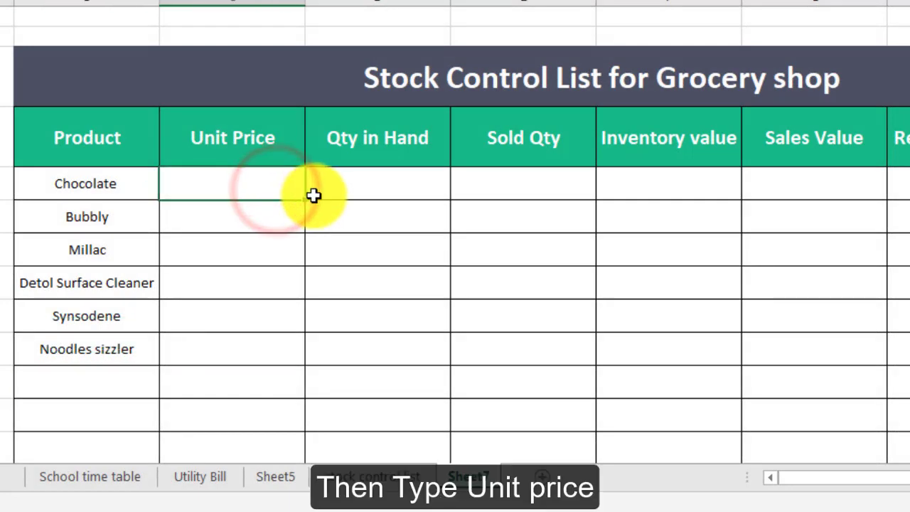
text(100)
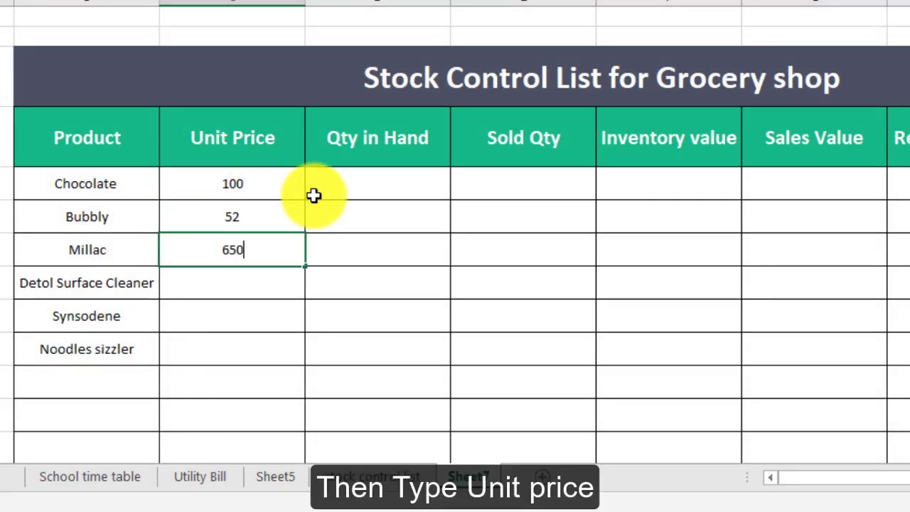
key(Return)
text(195)
text(180)
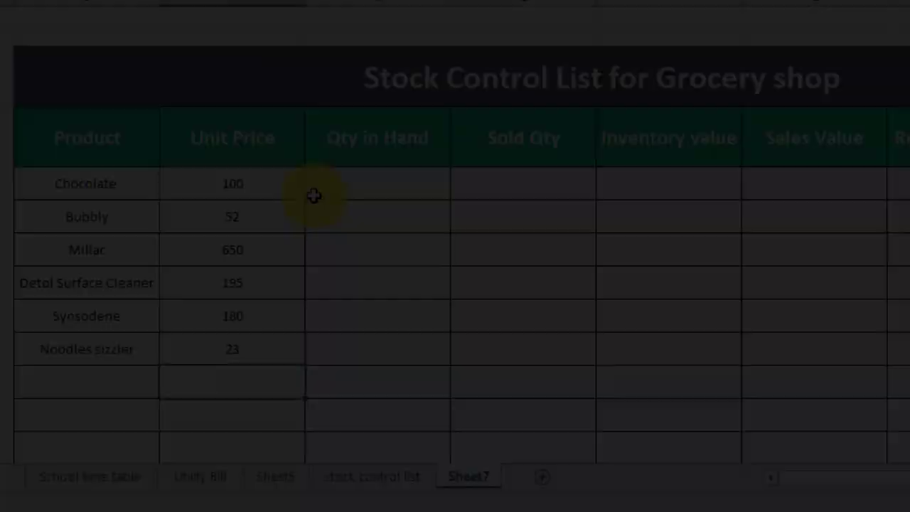
text(23)
click(314, 195)
text(400)
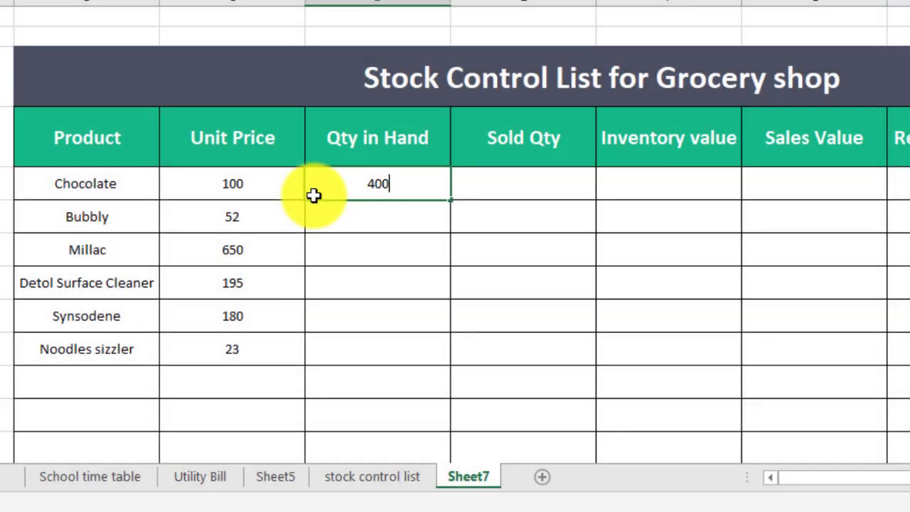
text(00)
key(Return)
text(6)
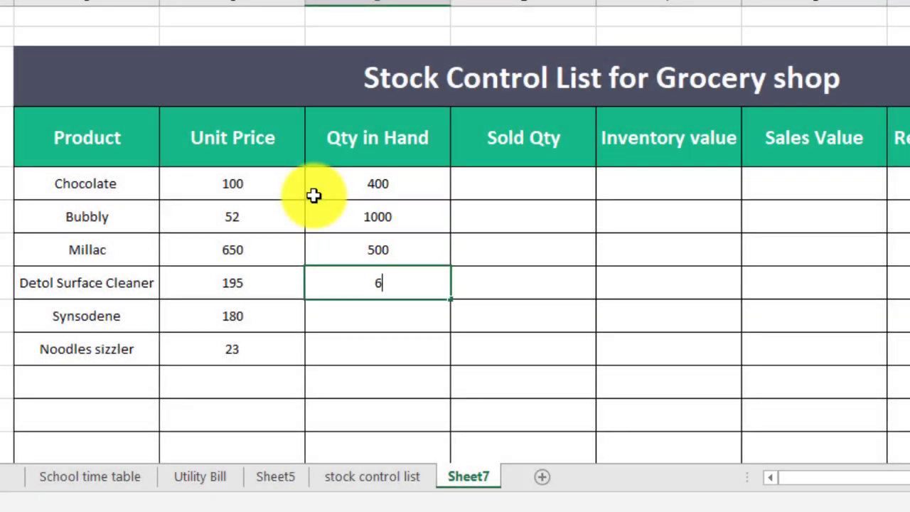
key(Return)
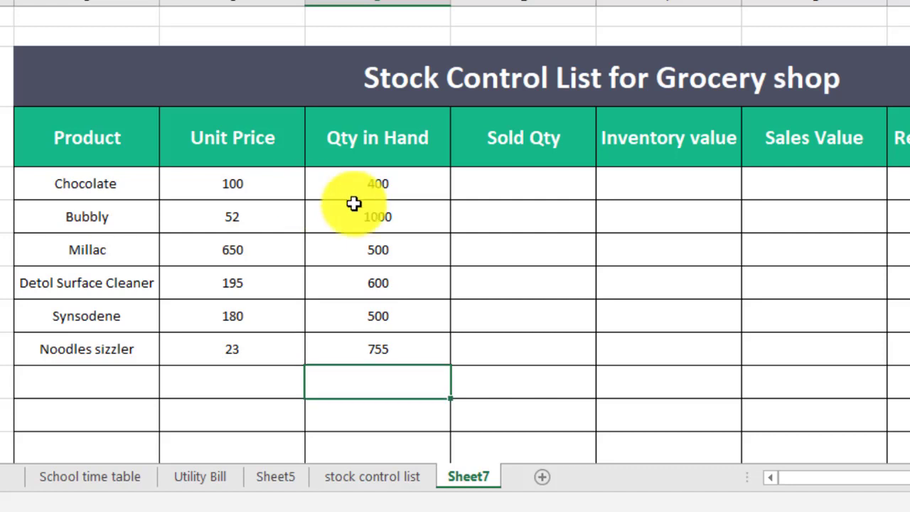
- Fill in the Sold Qty column, from 349 for Chocolate to 200 for Noodles sizzler
click(521, 186)
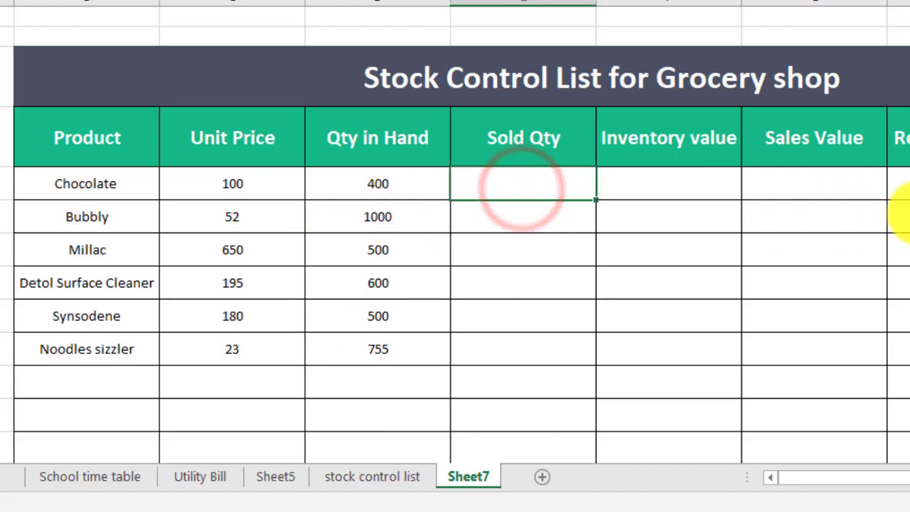
text(140 200 300)
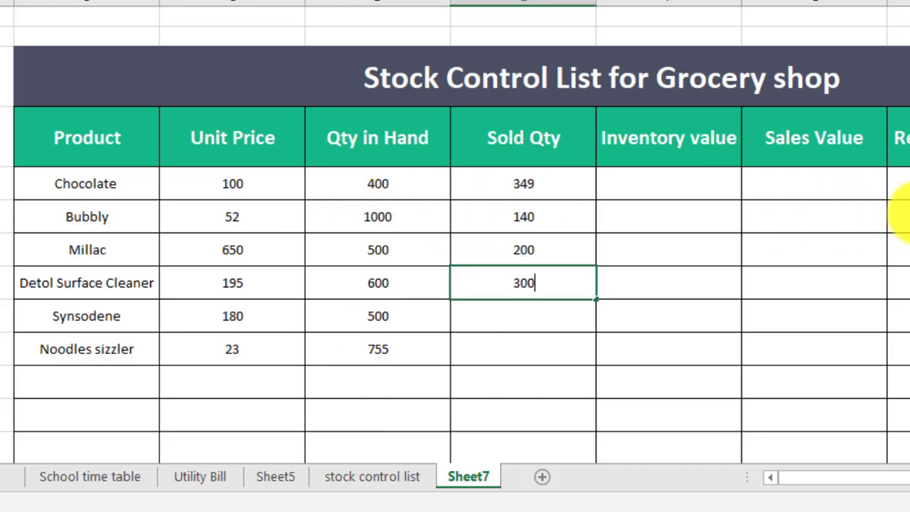
text( 170 200)
key(Up)
key(Up)
key(Up)
key(Right)
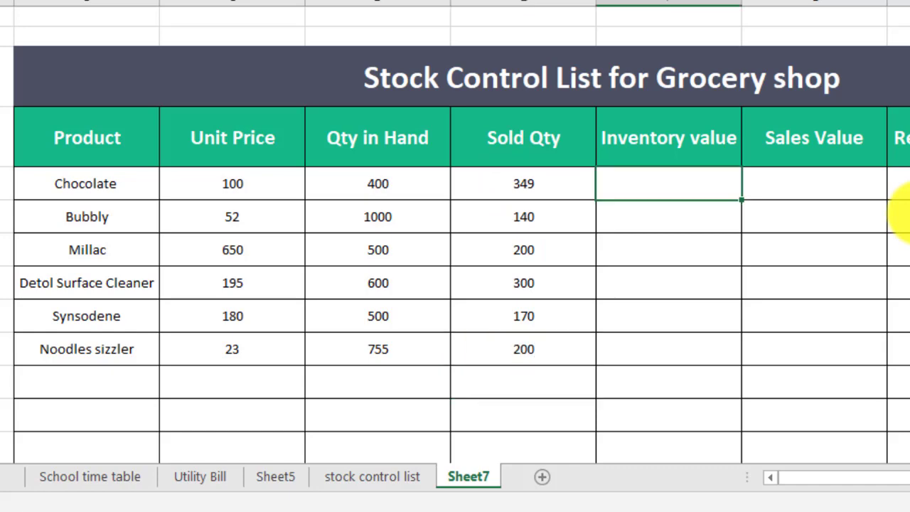
- Enter =PRODUCT(C5:D5) in F5 and fill it down to F10
text(=)
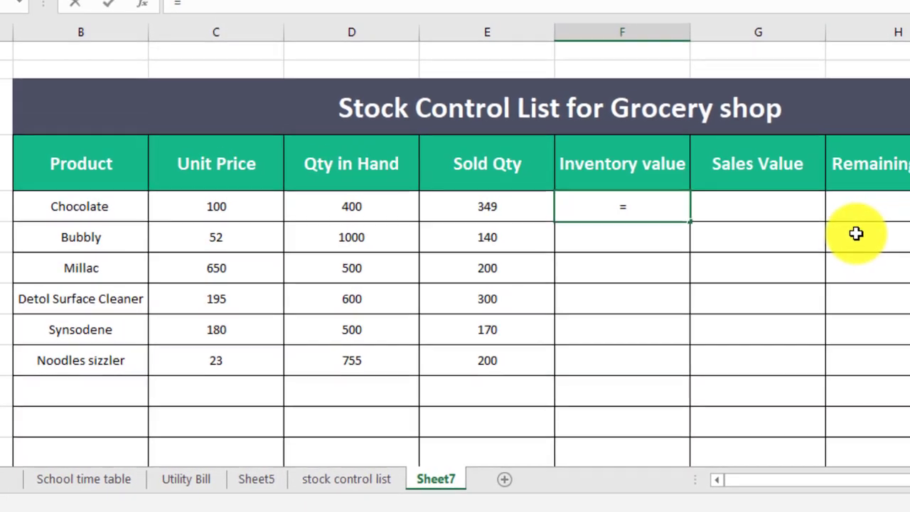
text(prod)
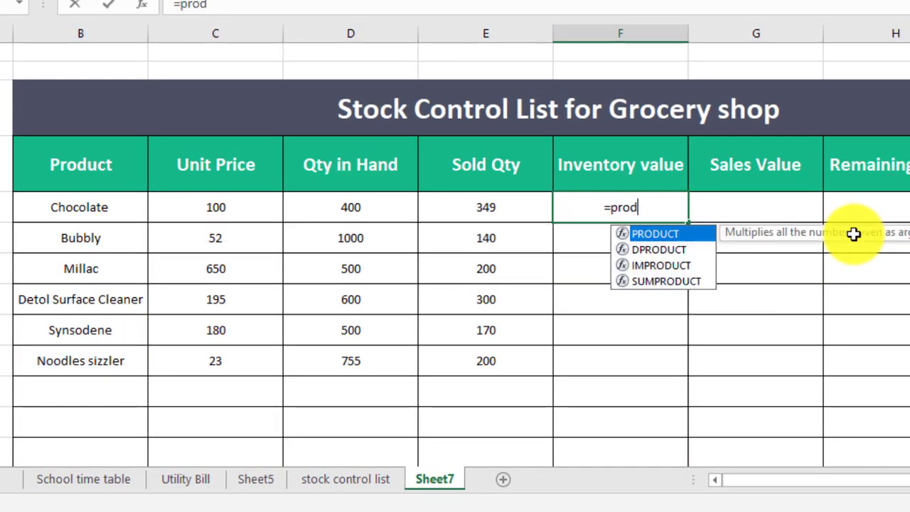
key(Tab)
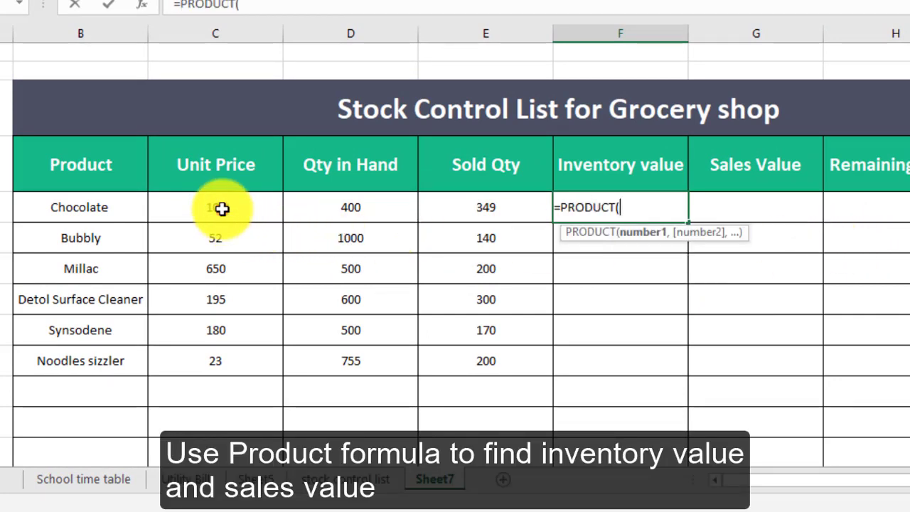
drag(222, 207, 325, 208)
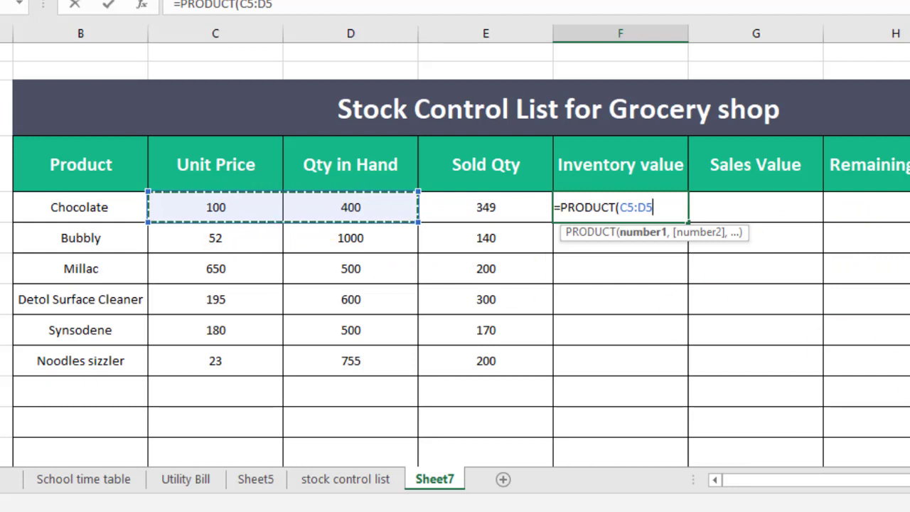
text())
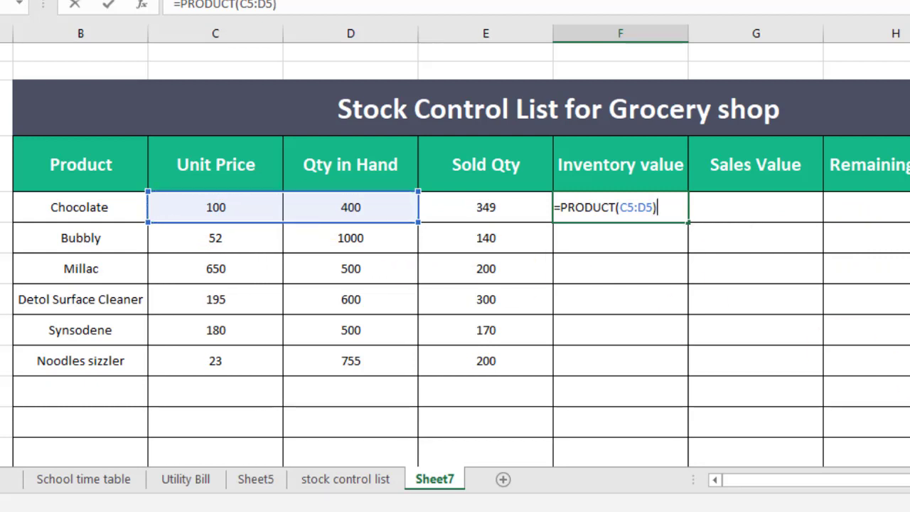
key(Return)
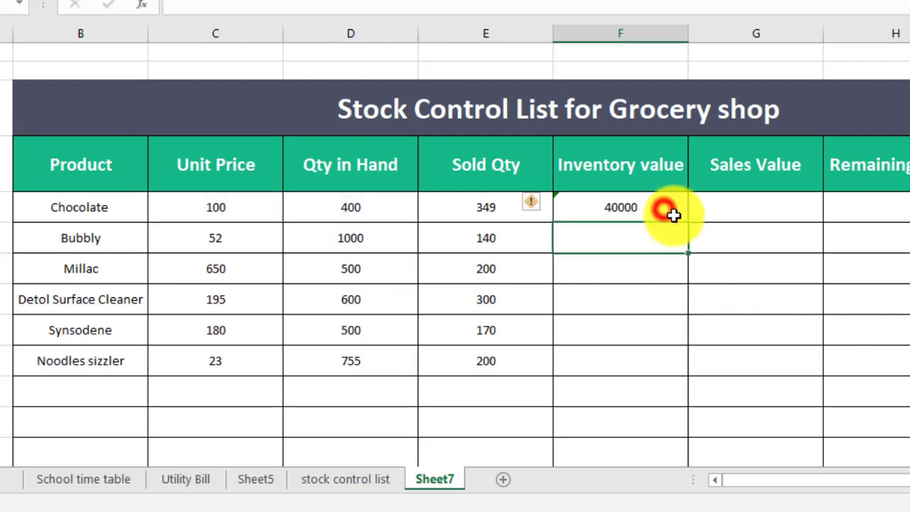
click(673, 215)
drag(687, 222, 702, 377)
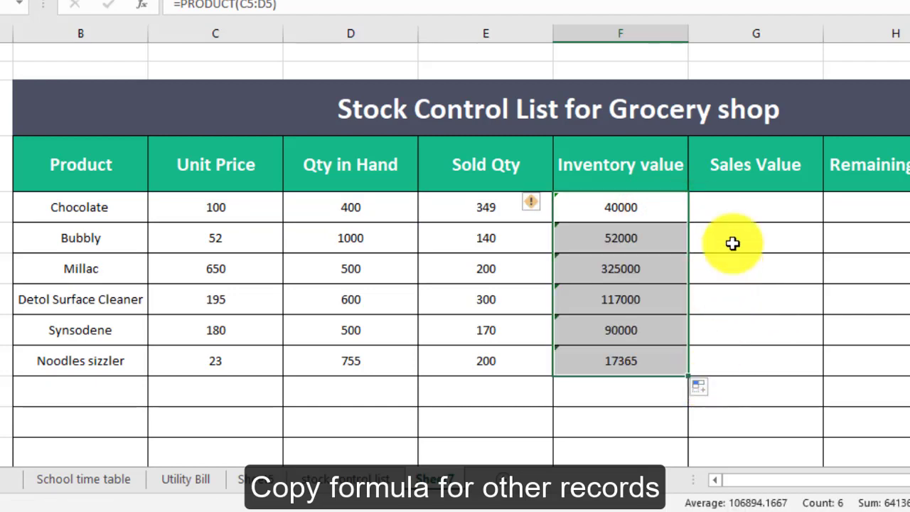
click(739, 208)
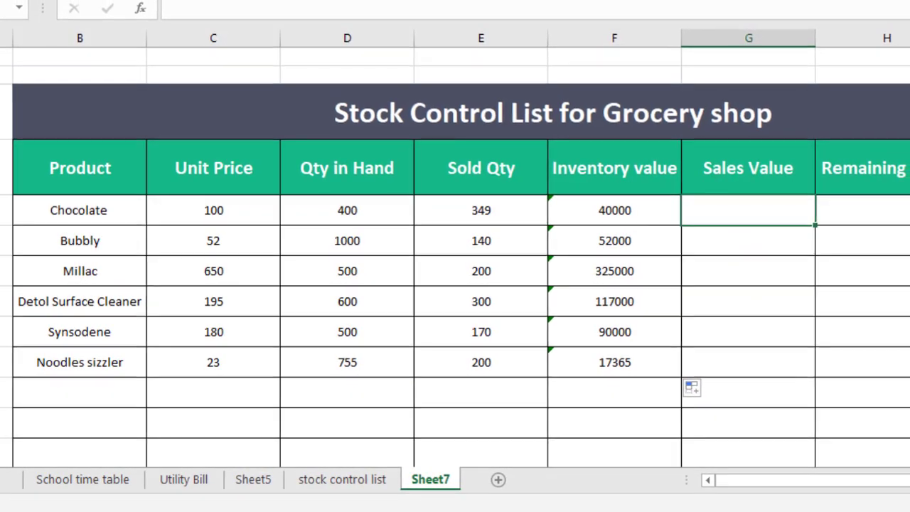
- Enter =PRODUCT(C5,E5) in G5 and fill it down to G10
text(=pro)
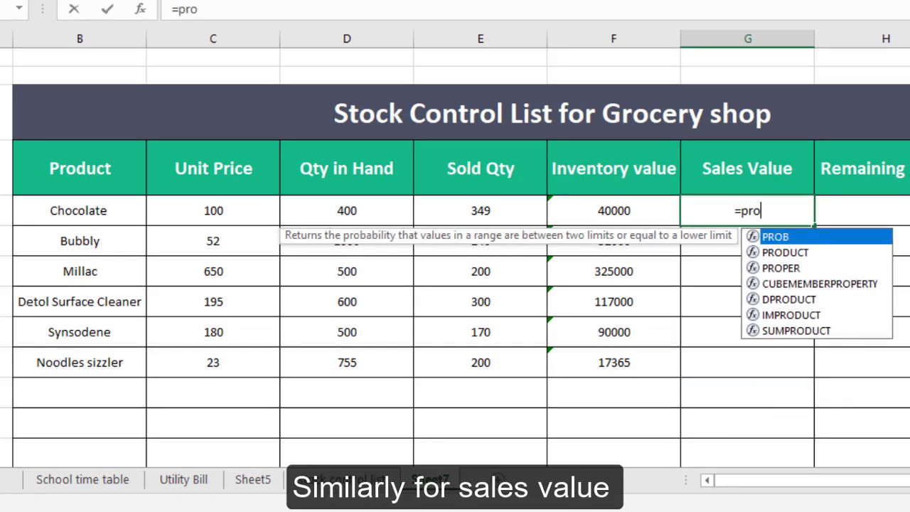
text(d)
key(Tab)
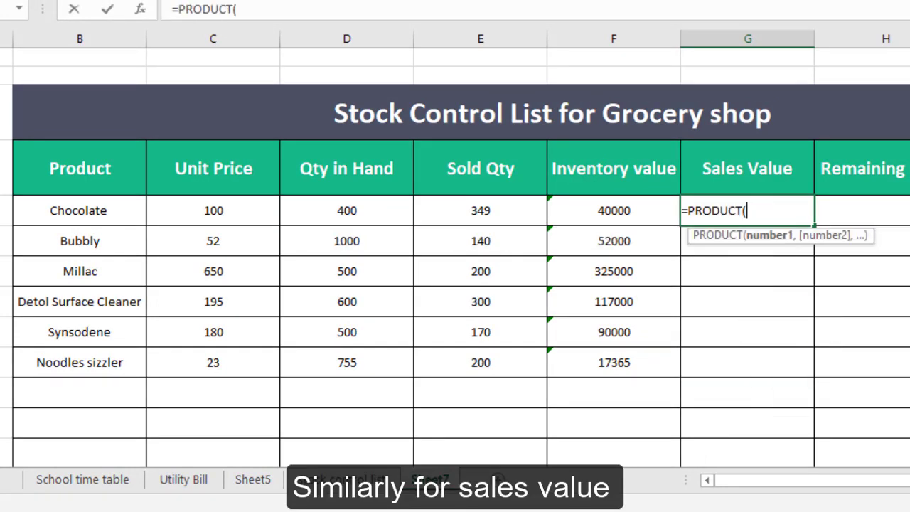
click(209, 208)
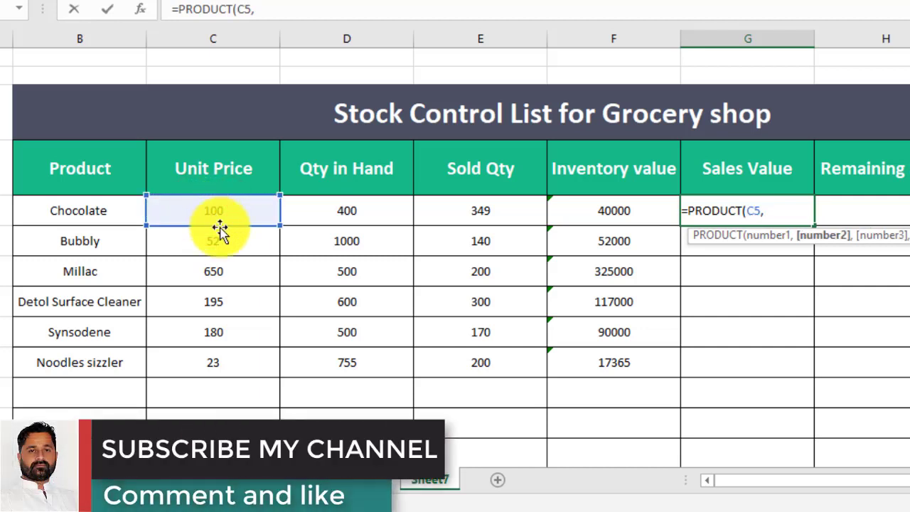
click(463, 212)
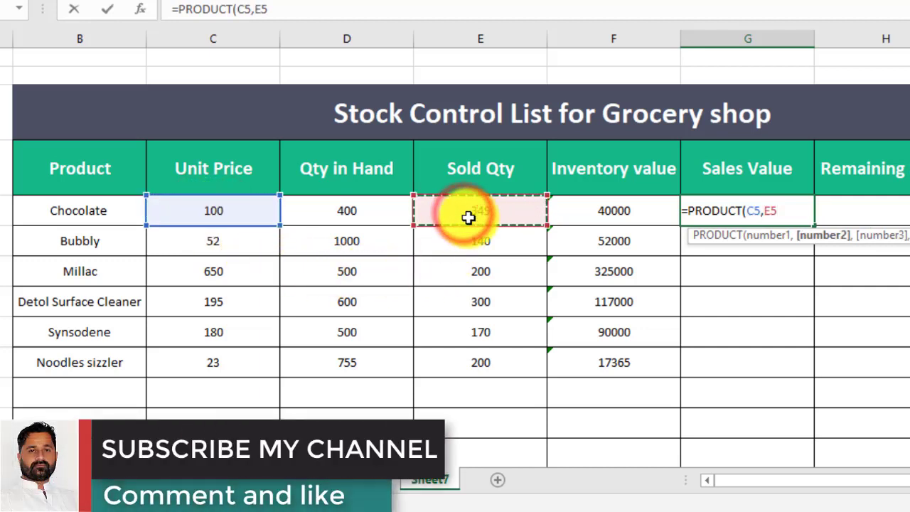
text())
key(Up)
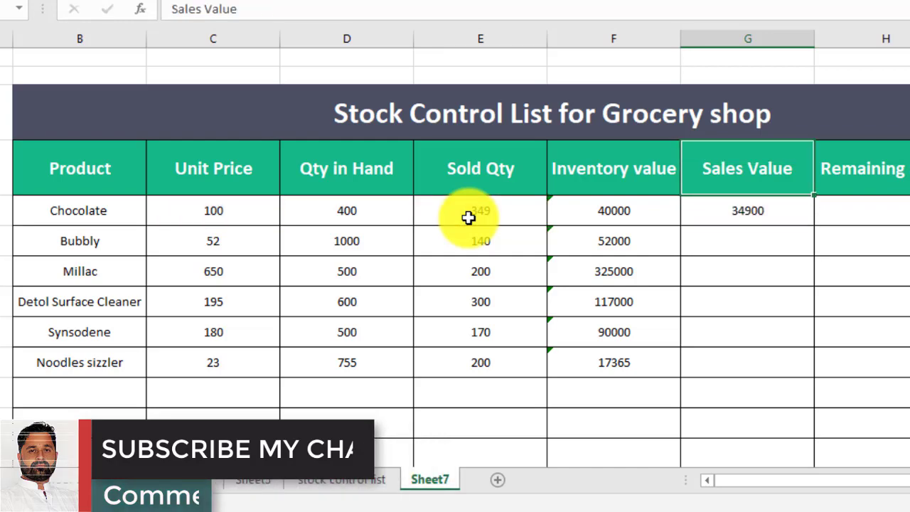
click(725, 215)
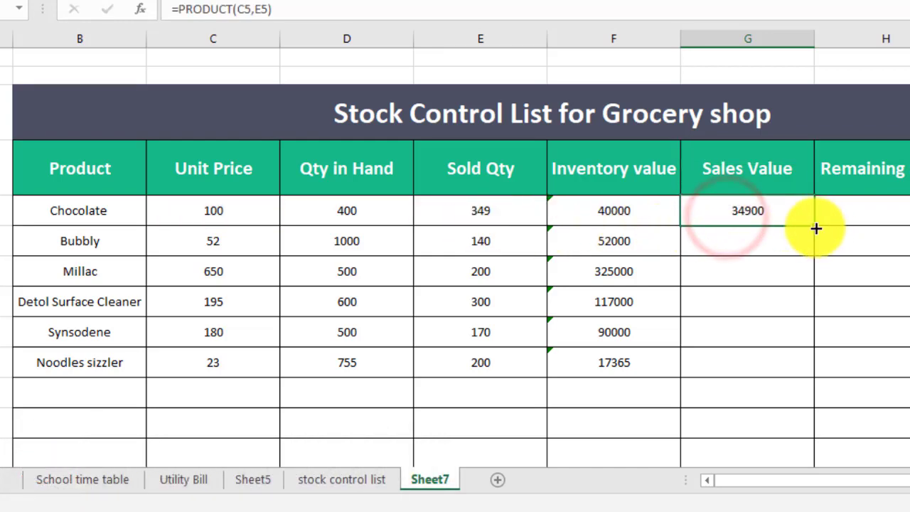
drag(813, 226, 815, 381)
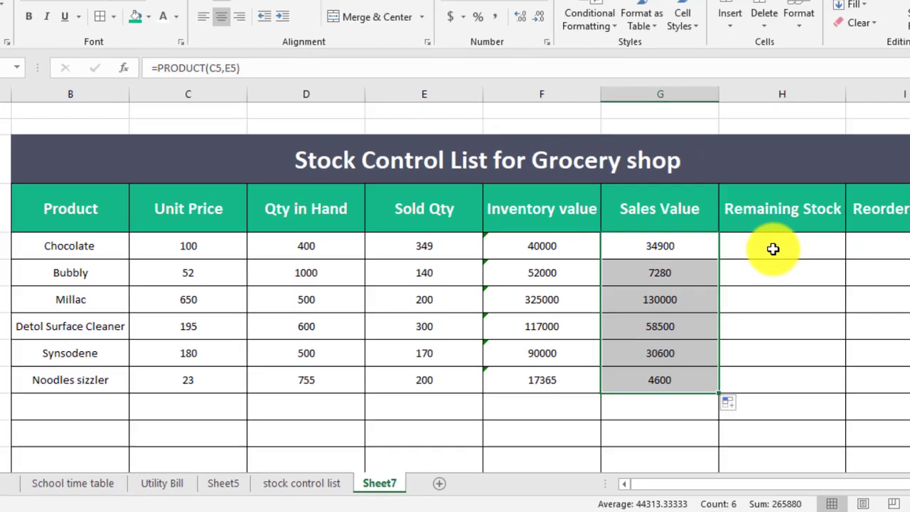
click(873, 212)
- Enter =D5-E5 in H5 and fill it down to H10, giving 51, 860, 300, 300, 330, 555
text(=)
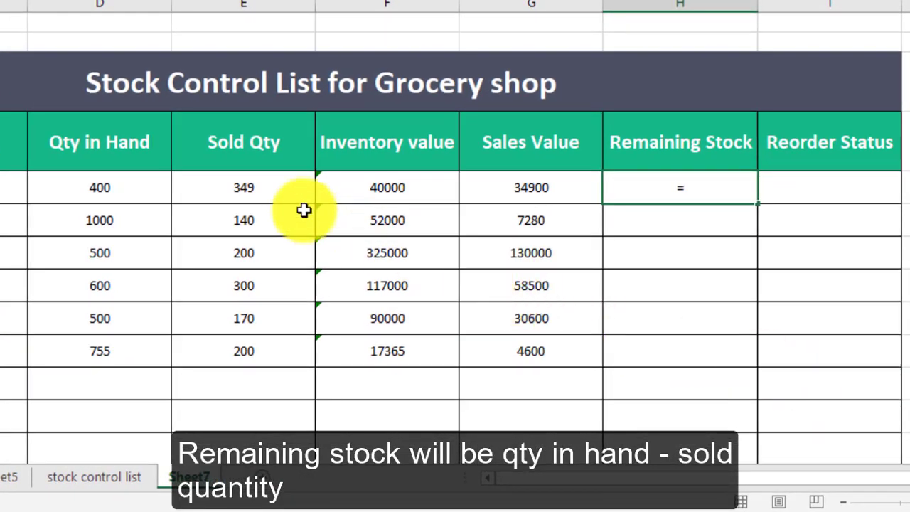
click(123, 187)
text(-)
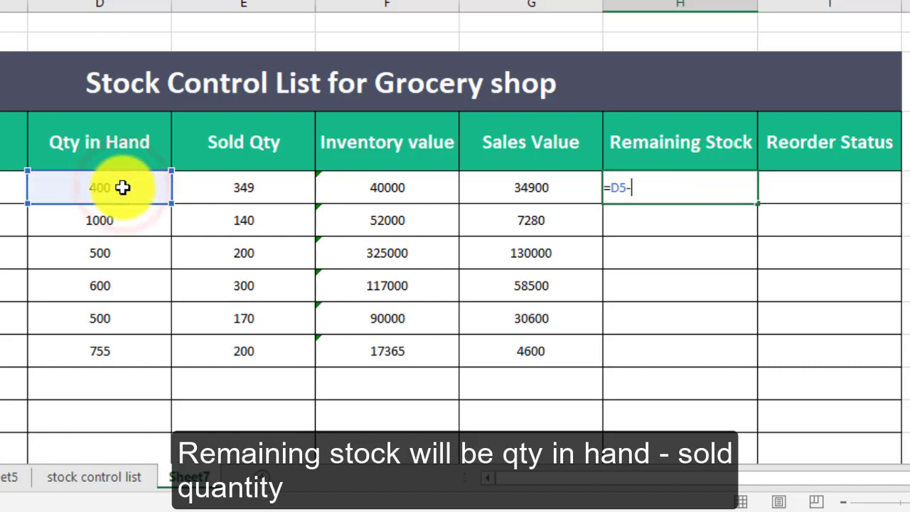
click(236, 188)
key(Return)
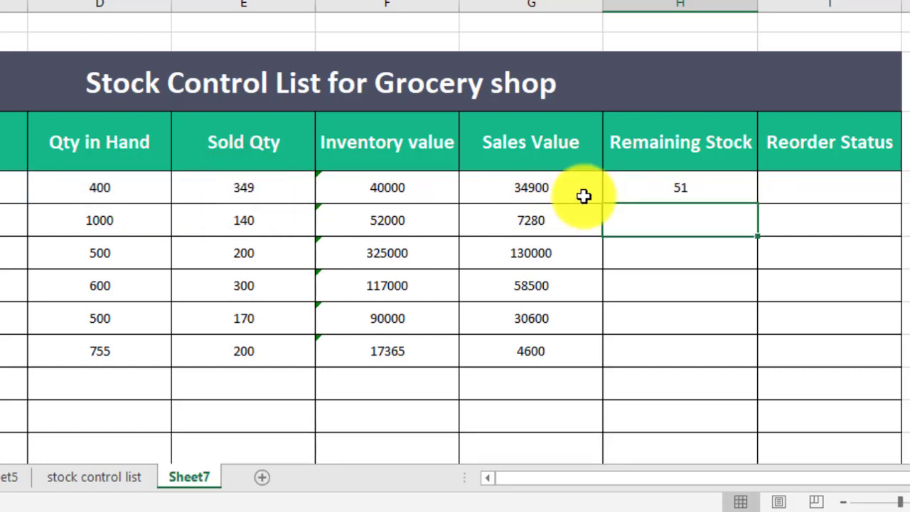
click(671, 184)
drag(757, 205, 763, 361)
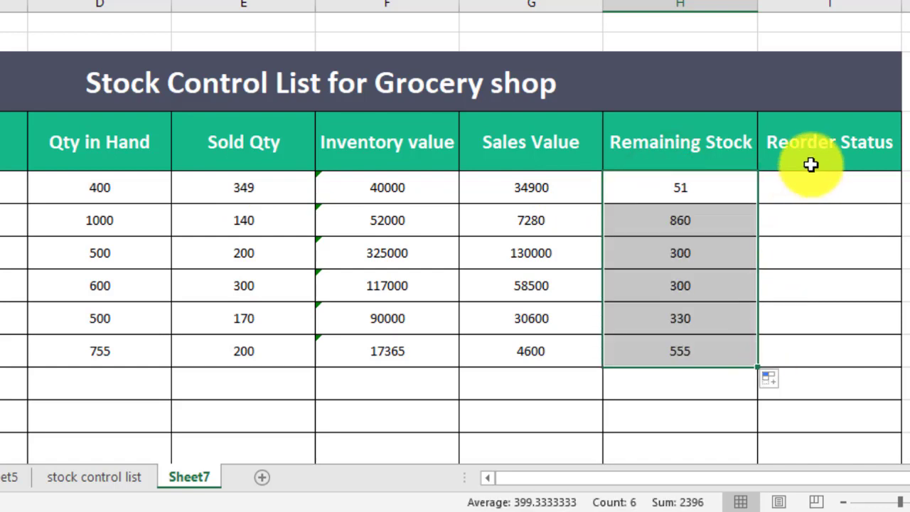
click(803, 193)
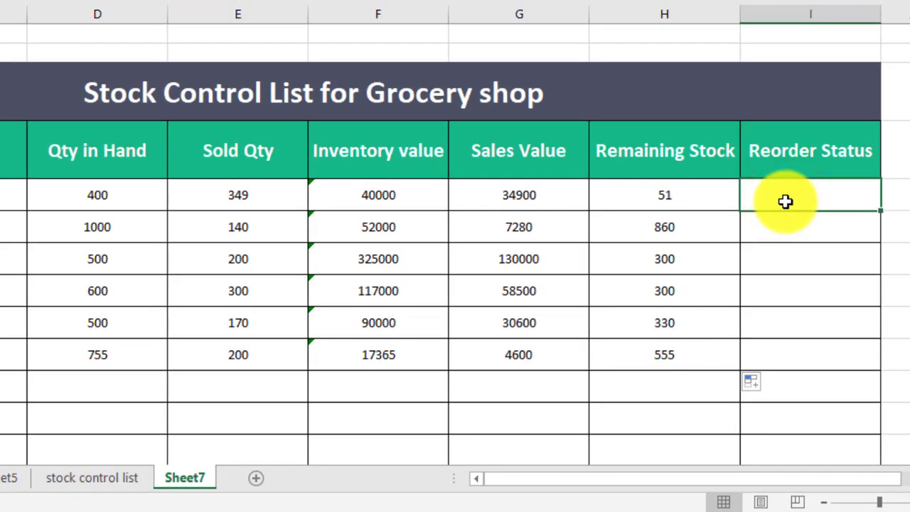
- Enter =IF(H5<=50,"YES","NO") in I5 and fill it down to I10, showing NO throughout
text(=)
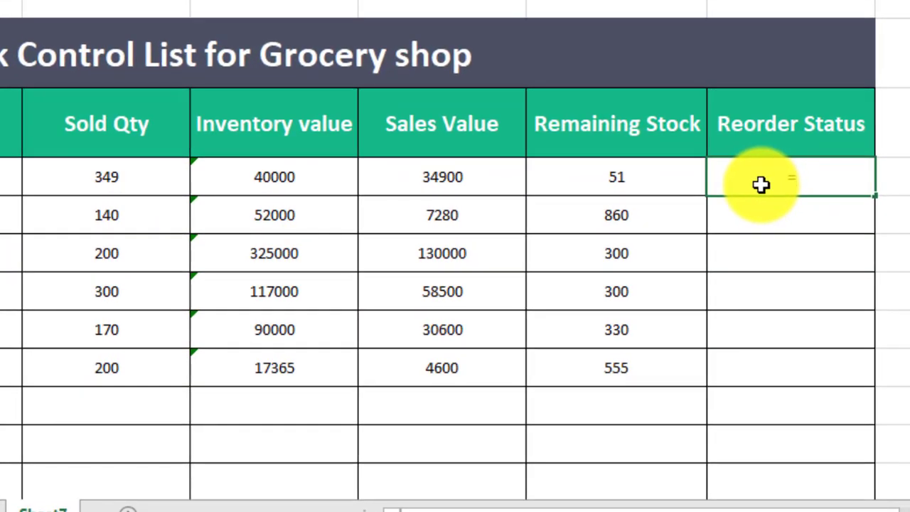
text(if)
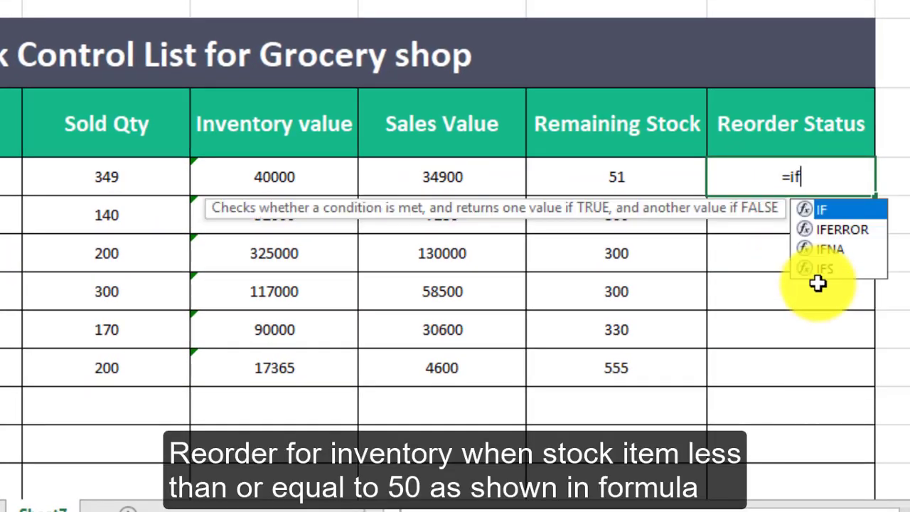
text(()
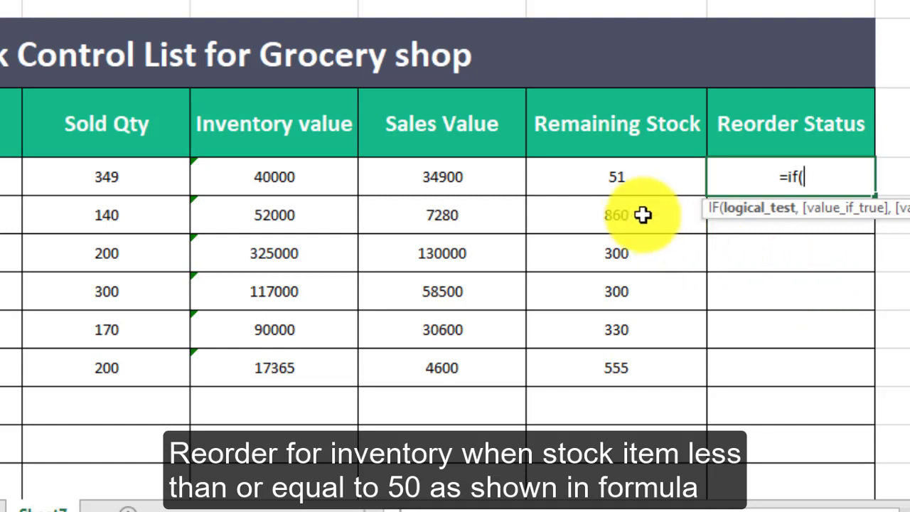
click(616, 178)
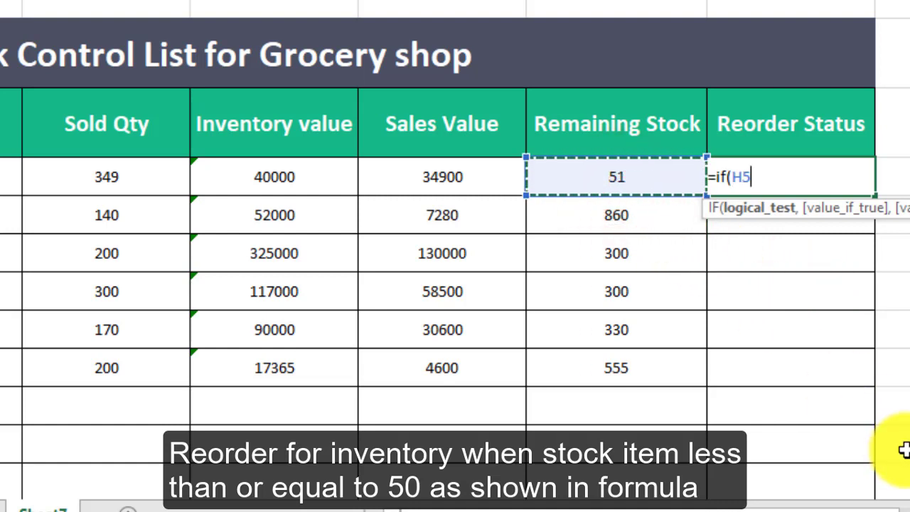
text(<=50,"YES","NO)
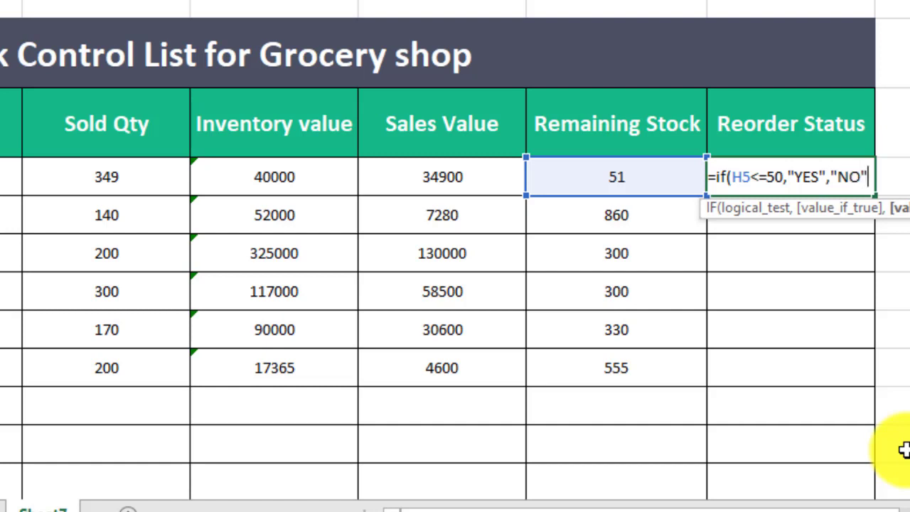
text())
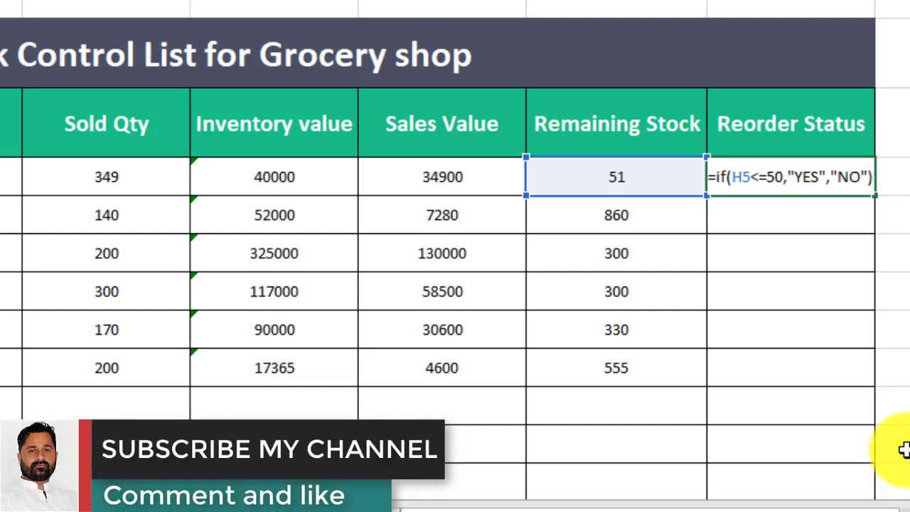
key(Return)
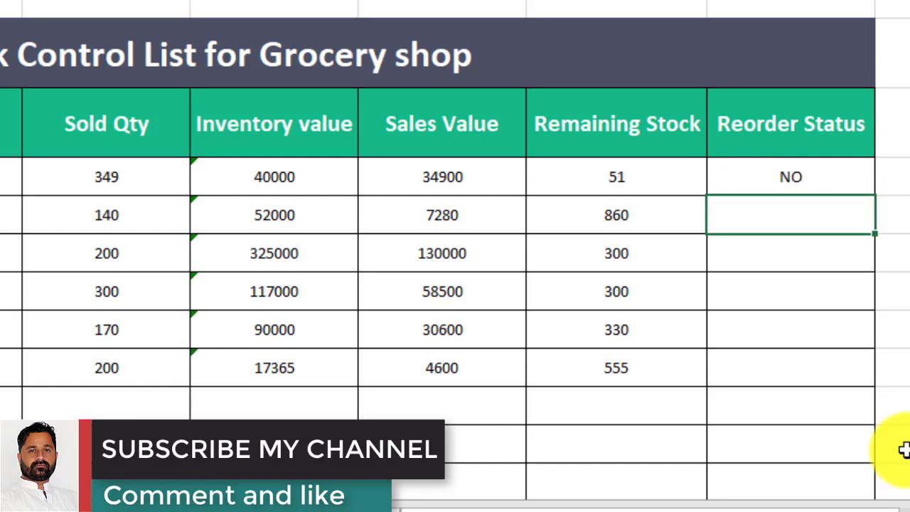
click(812, 176)
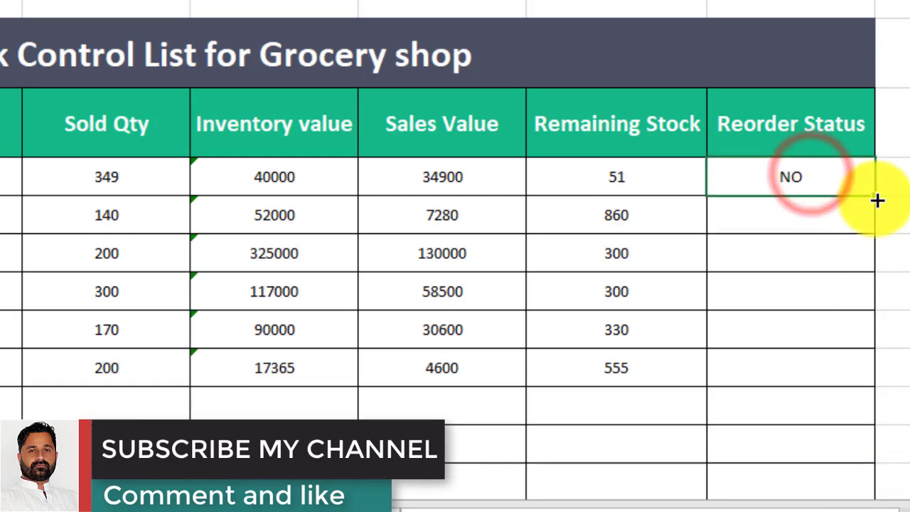
drag(875, 196, 879, 381)
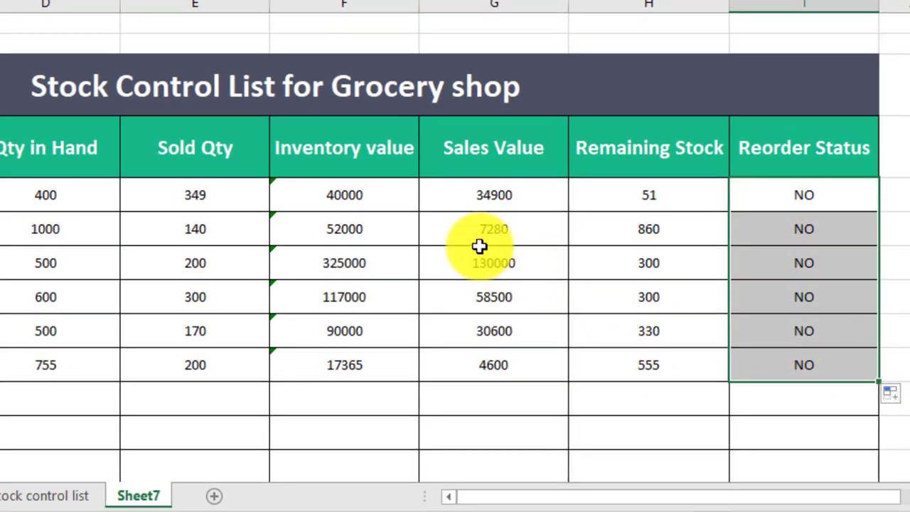
- Change Chocolate's Sold Qty to 351 and check Remaining Stock 49 and Reorder Status YES
click(213, 196)
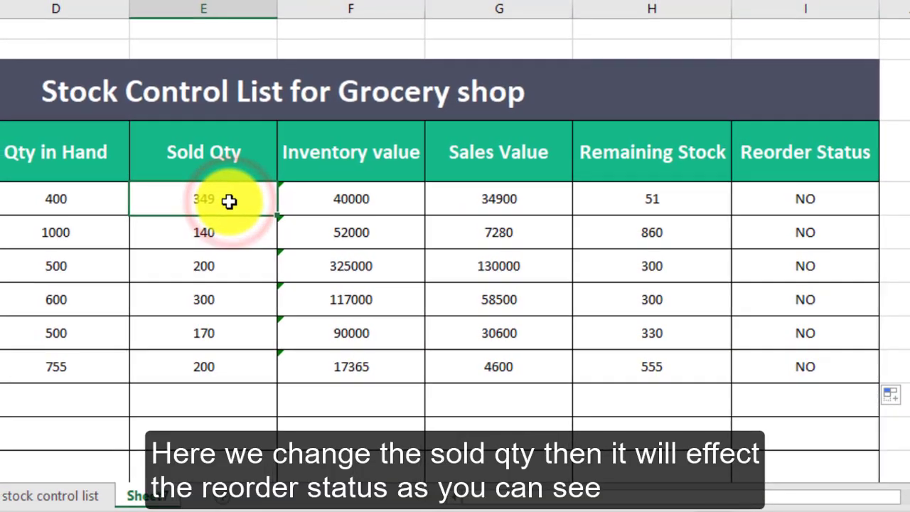
text(351)
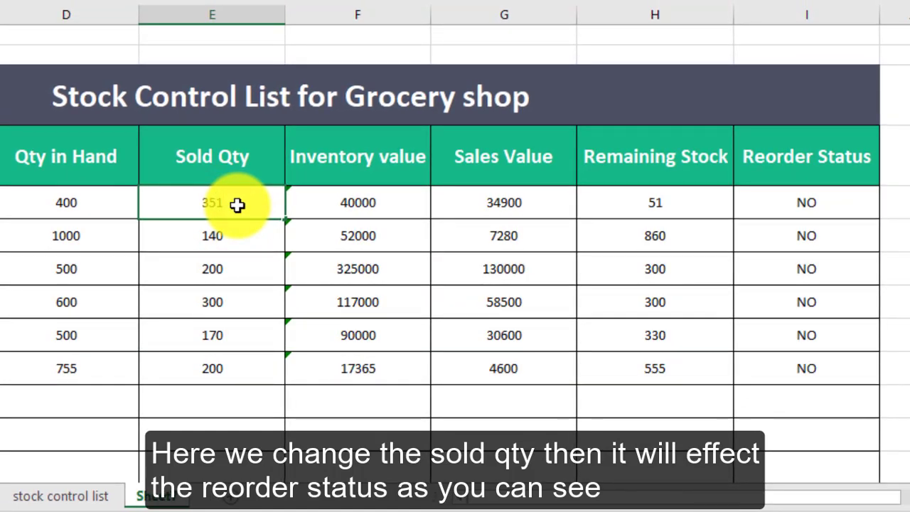
key(Return)
click(701, 205)
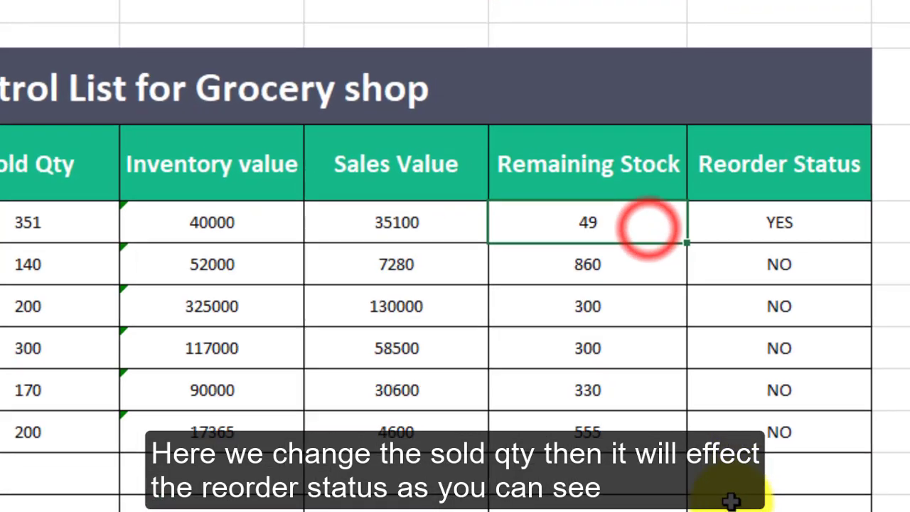
click(830, 223)
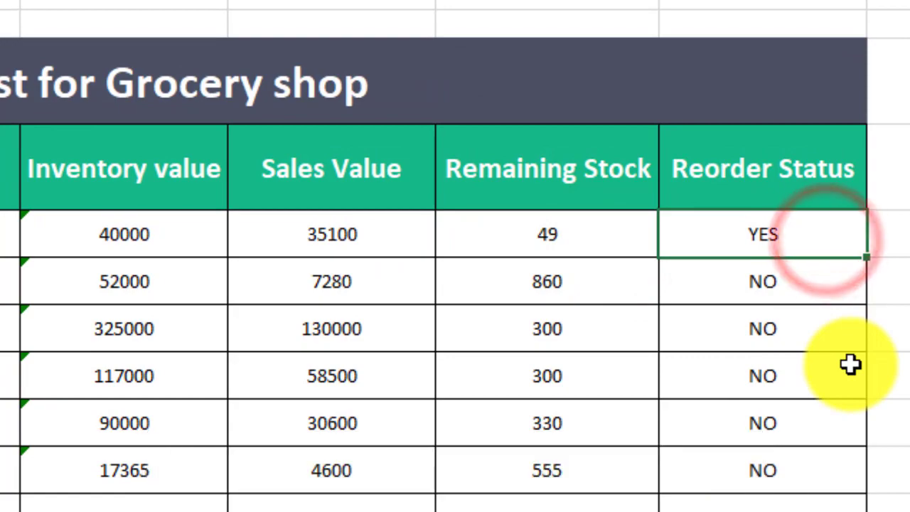